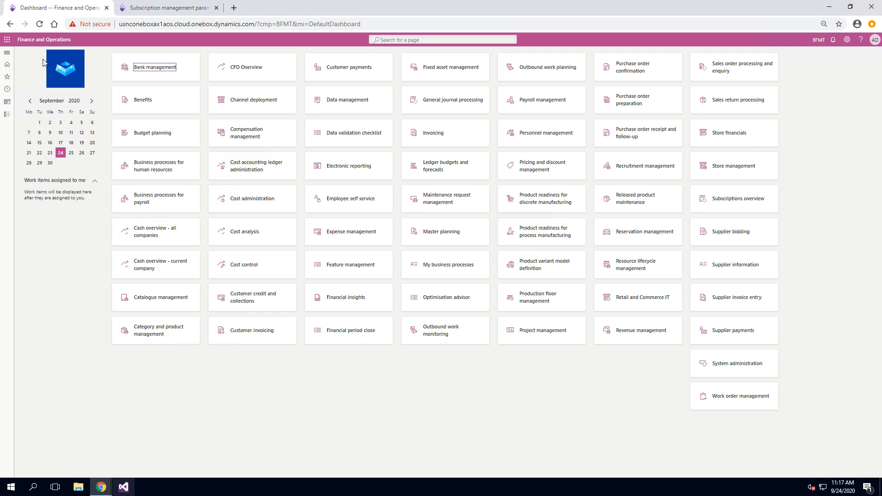
Open the Subscription management cockpit from the Subscription management module
click(8, 53)
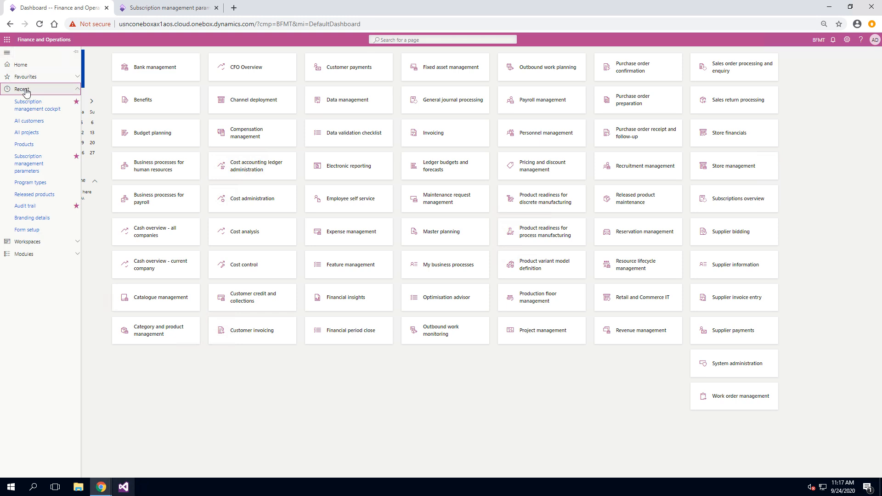
click(25, 113)
scroll(44, 322, down, 5)
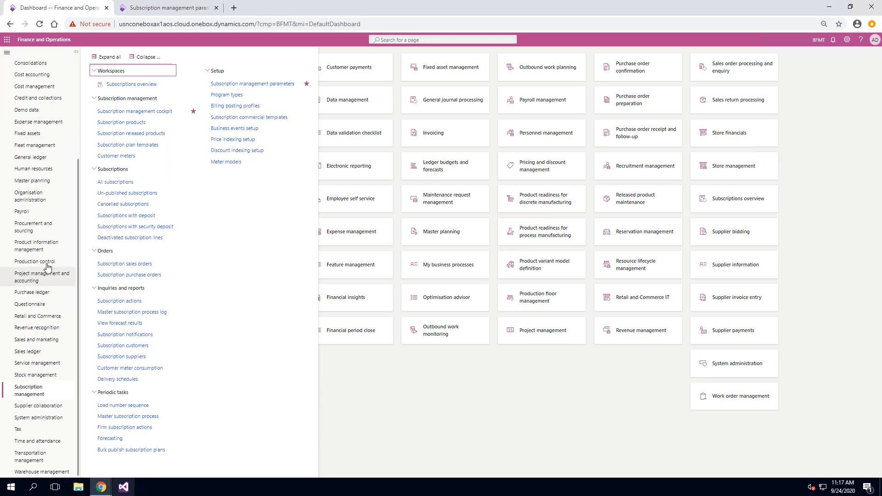
click(143, 114)
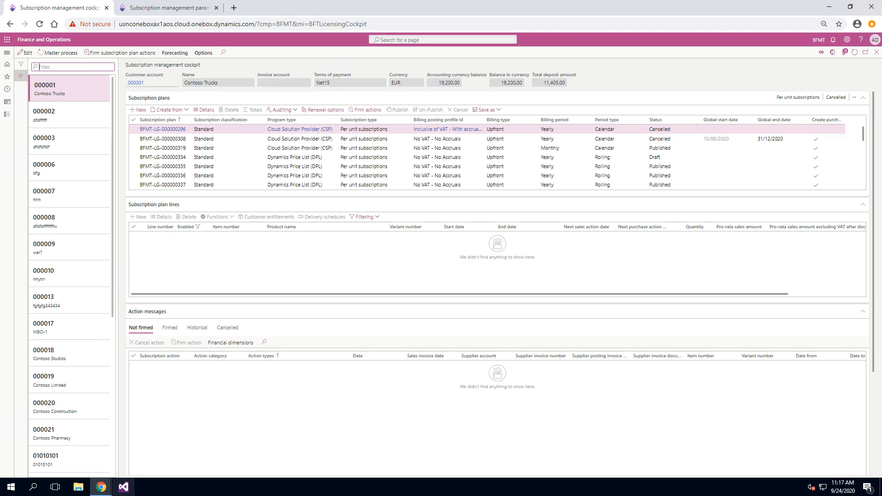
Filter the customer list by the name "contoso" and select Contoso Pharmacy
text(contos)
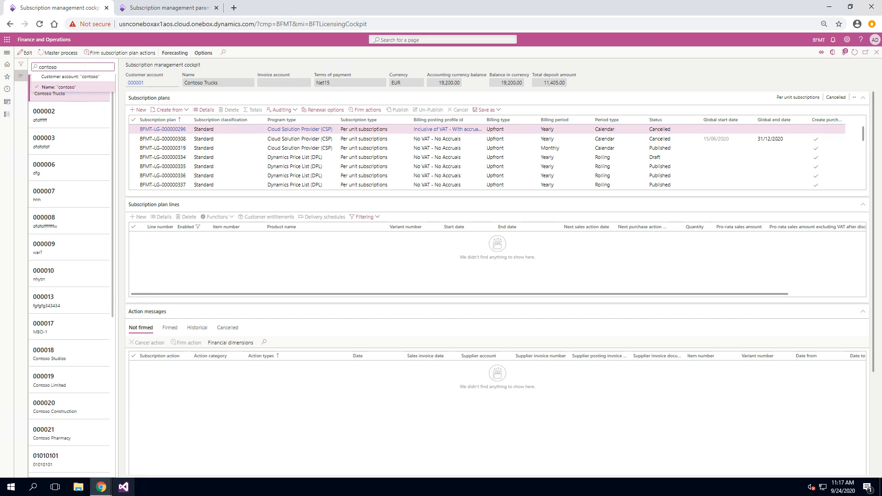
text(o)
click(98, 89)
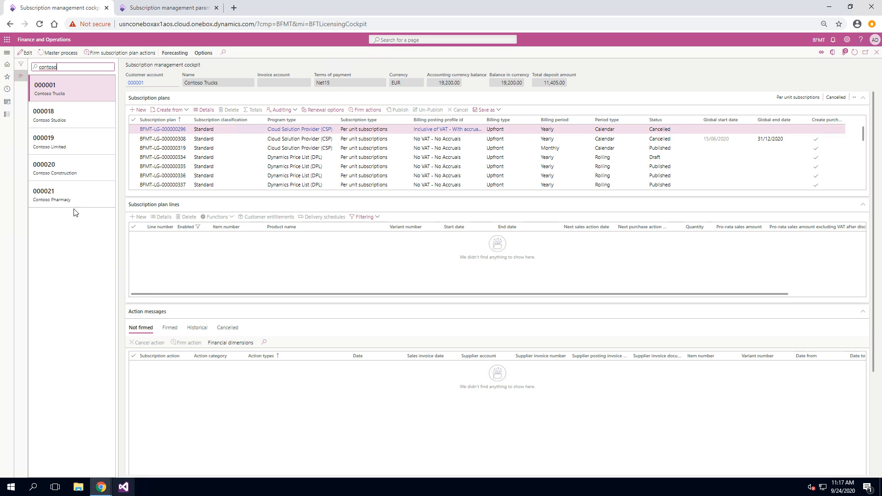
click(69, 196)
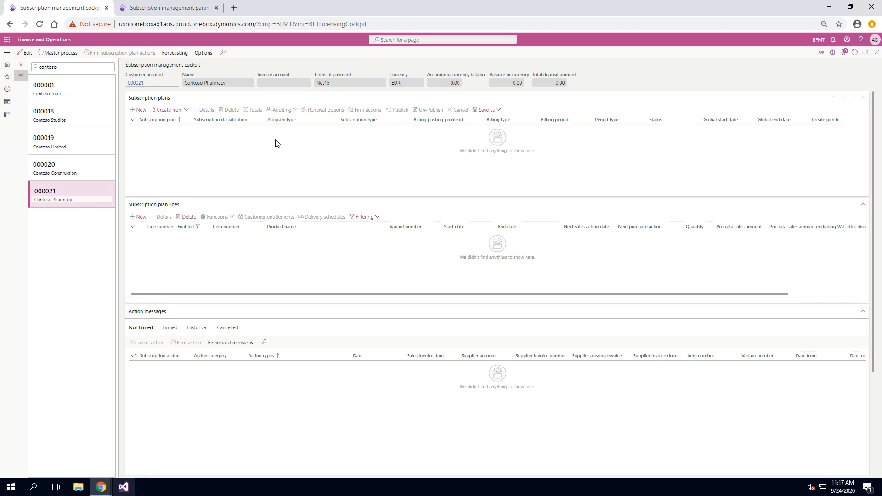
Start a new subscription plan for Contoso Pharmacy with the program type Cloud Solution Provider (CSP)
click(150, 121)
click(140, 112)
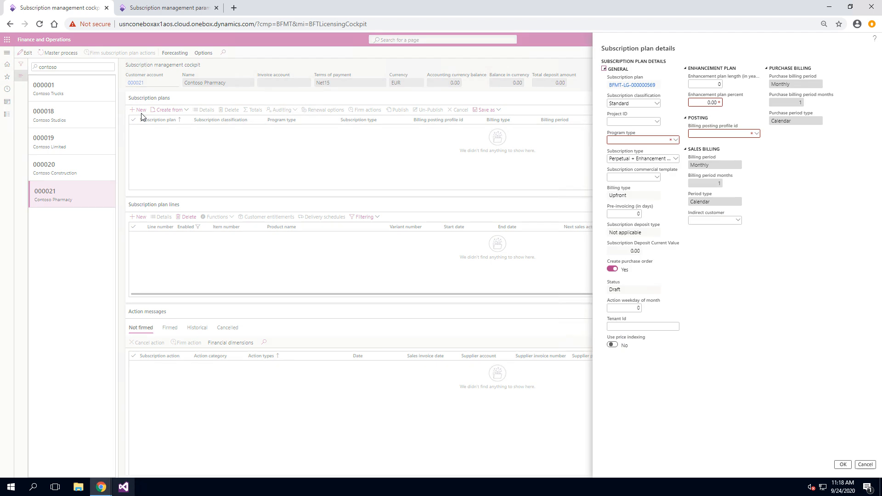
click(675, 141)
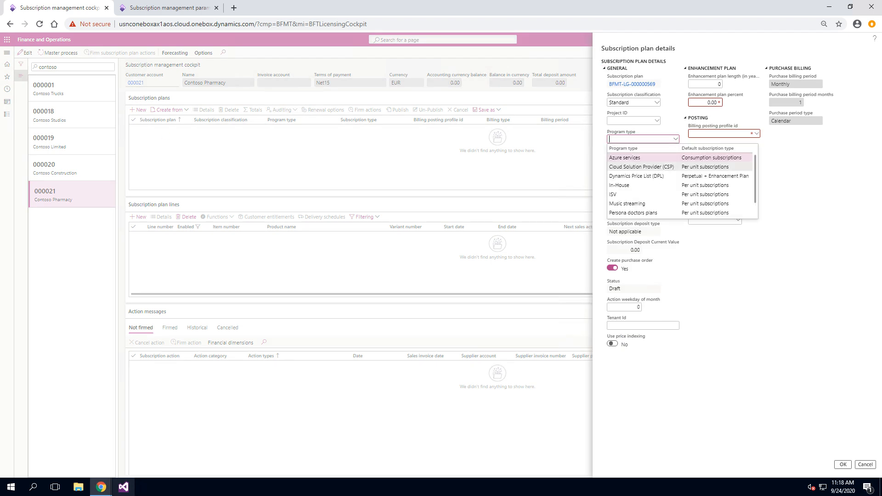
click(641, 167)
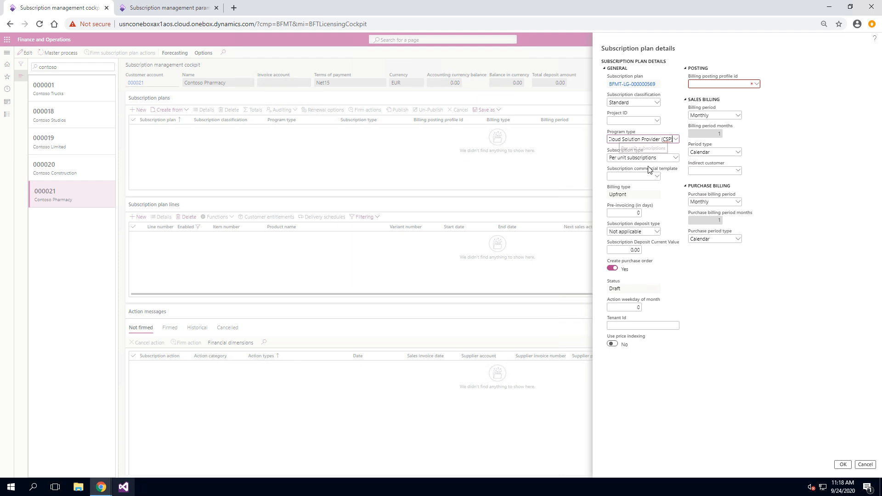
Set the plan's subscription deposit type to Deposit, with 12 deposit months and a minimum deposit balance of 900
click(658, 237)
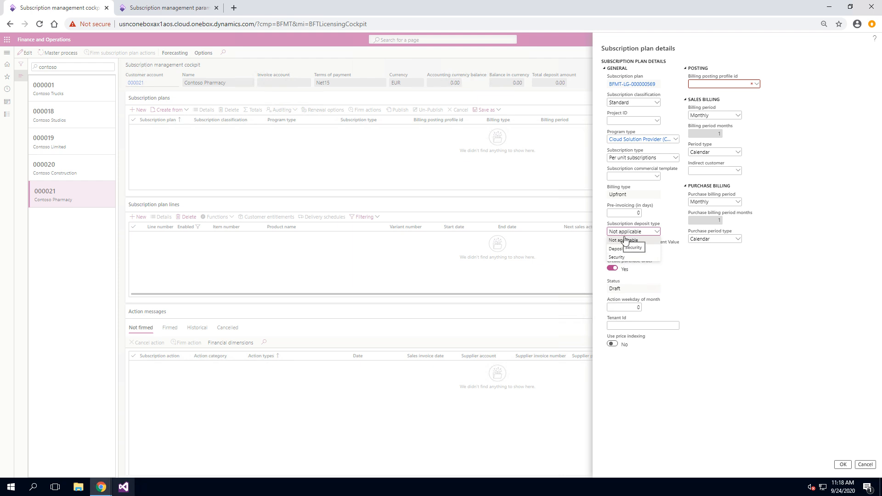
click(617, 249)
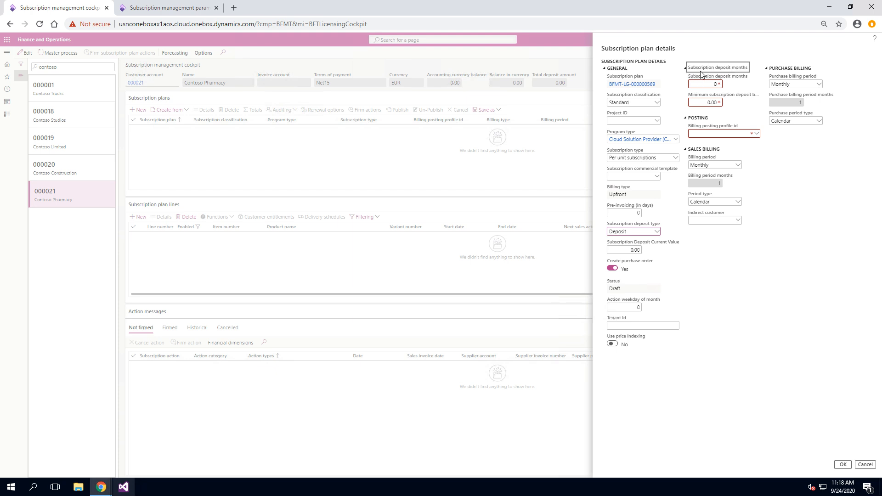
click(720, 84)
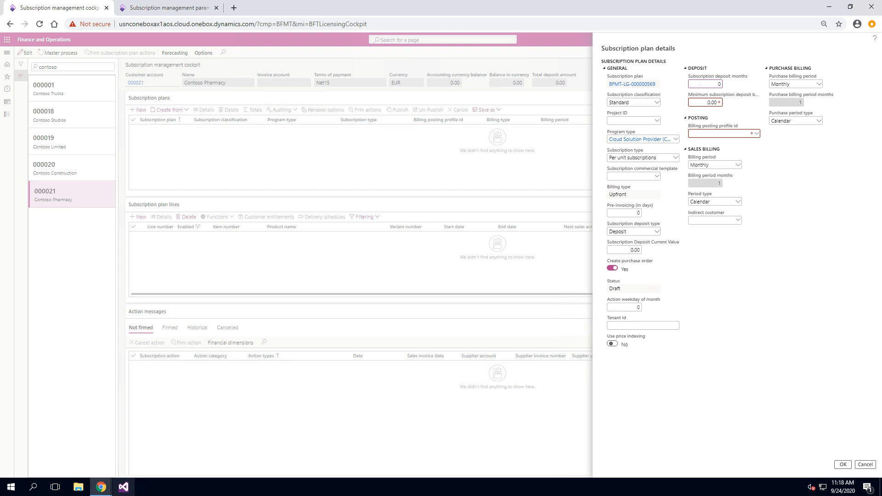
double_click(719, 84)
text(12)
key(Tab)
text(900)
Assign the billing posting profile No VAT - No Accruals, review its setup, and save the new subscription plan
click(757, 134)
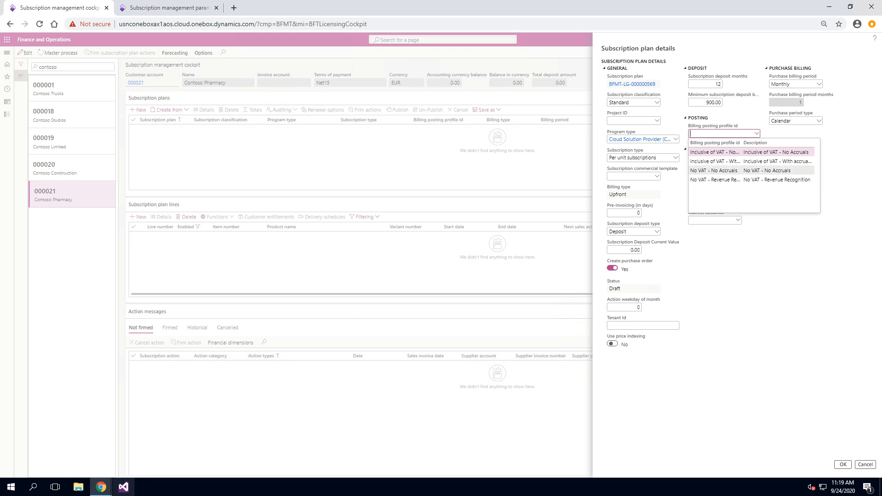
click(705, 171)
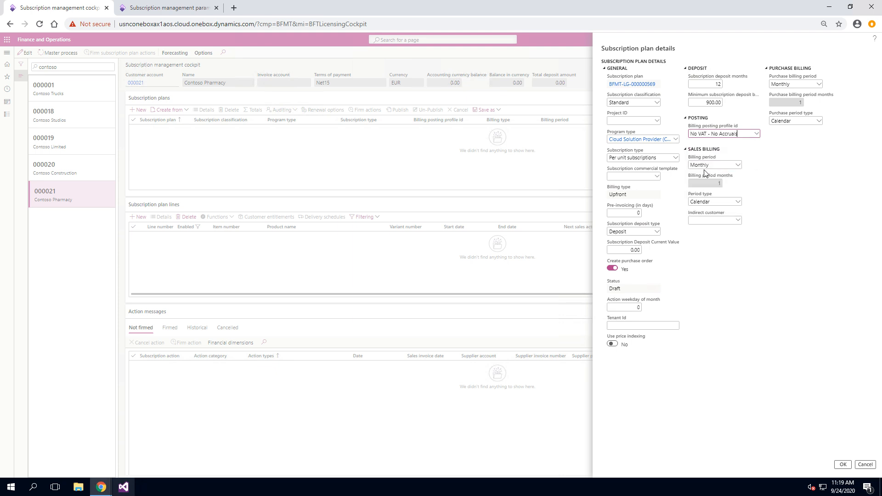
right_click(757, 134)
click(768, 170)
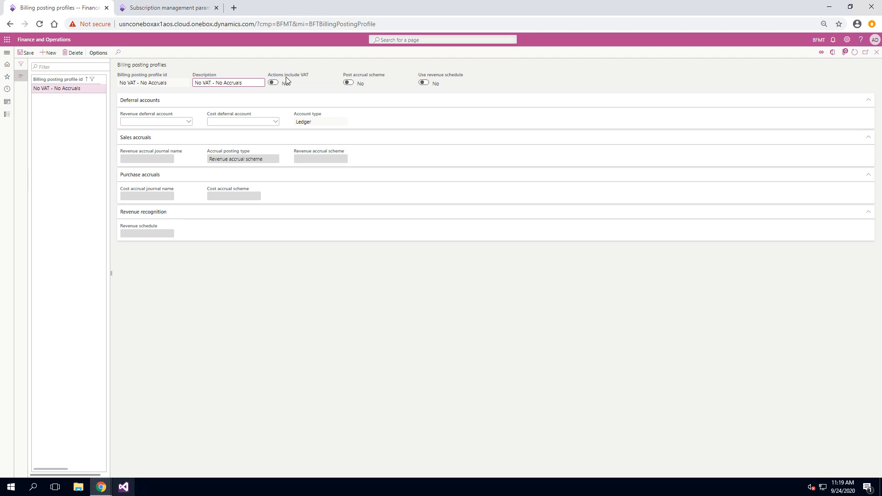
mouse_move(303, 78)
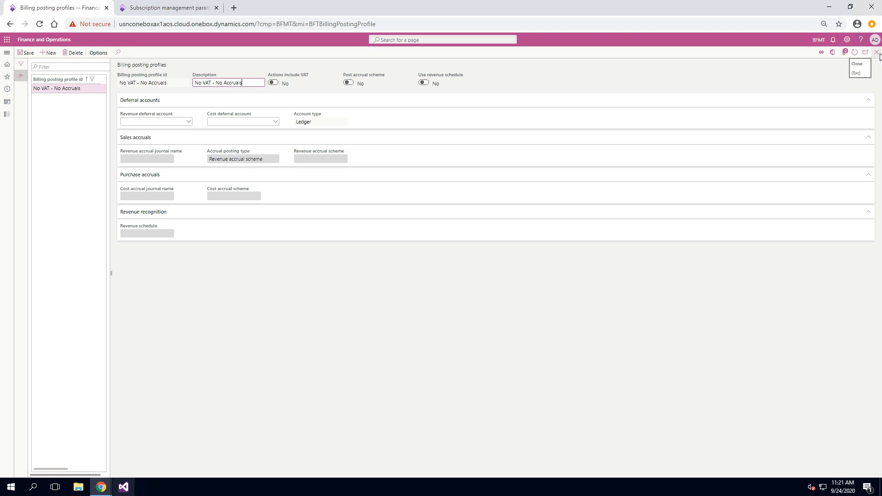
click(877, 53)
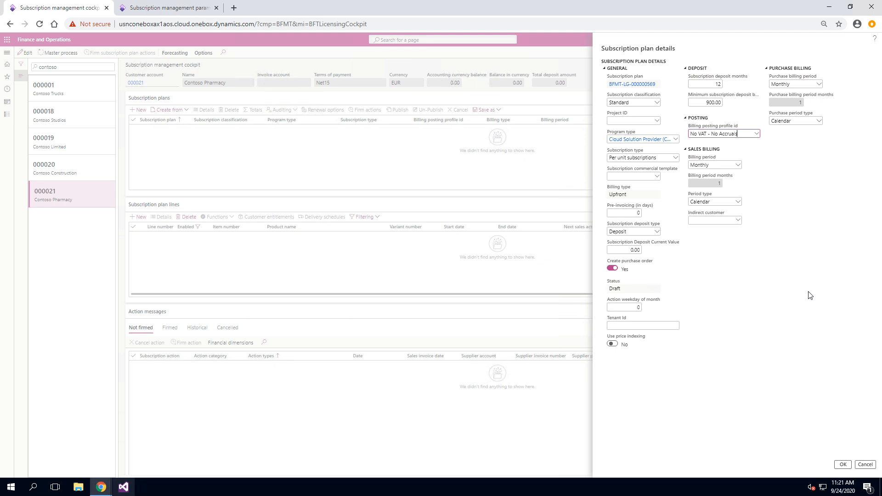
click(843, 464)
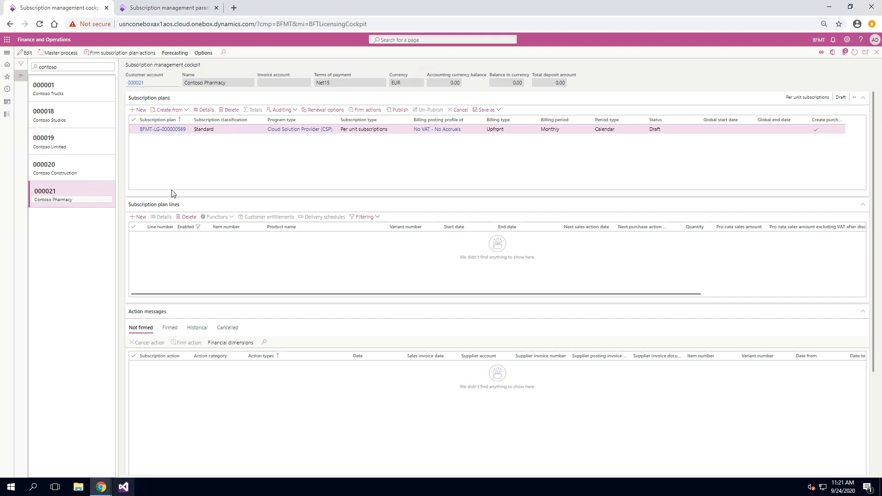
Add a subscription plan line for item CSP-0001 with a quantity of 1
click(143, 217)
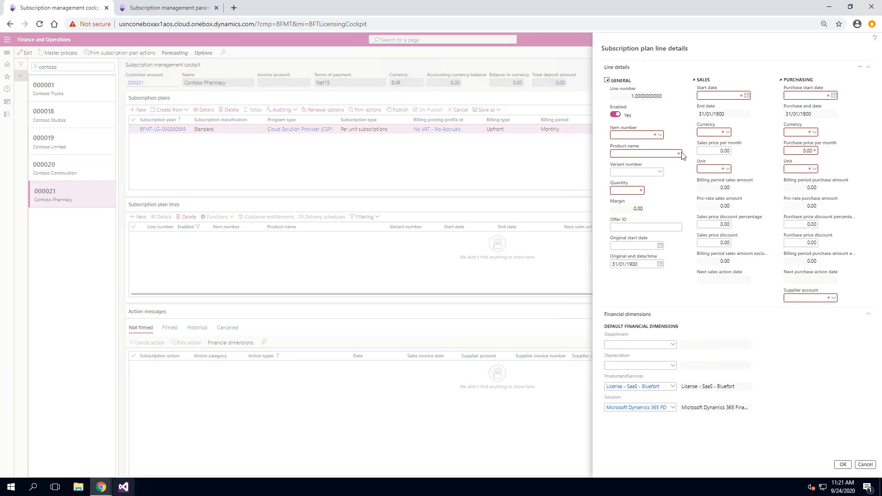
click(662, 136)
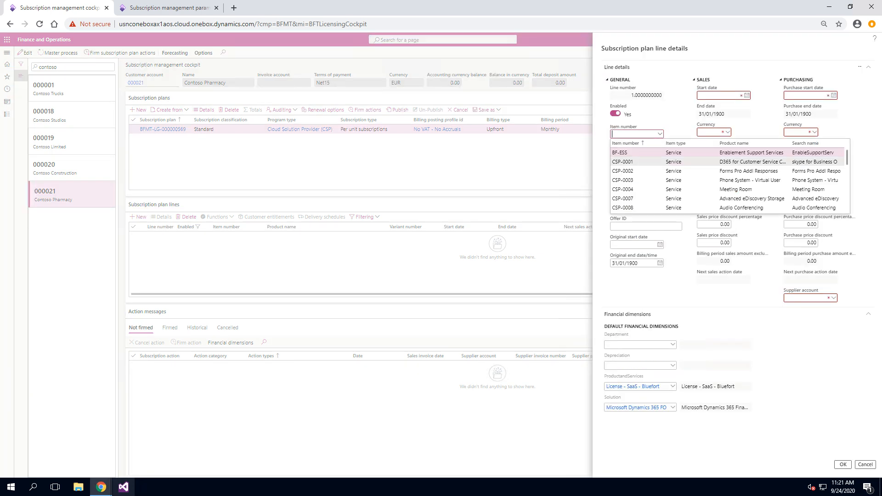
key(Return)
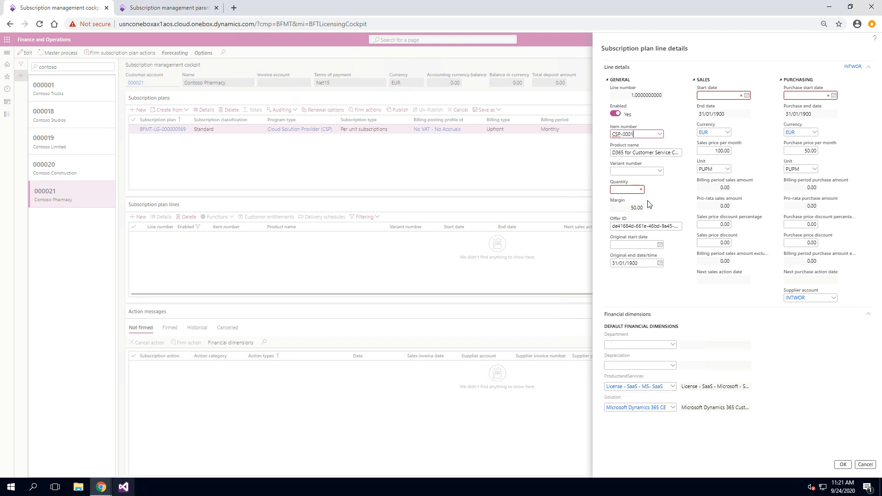
click(643, 190)
text(1)
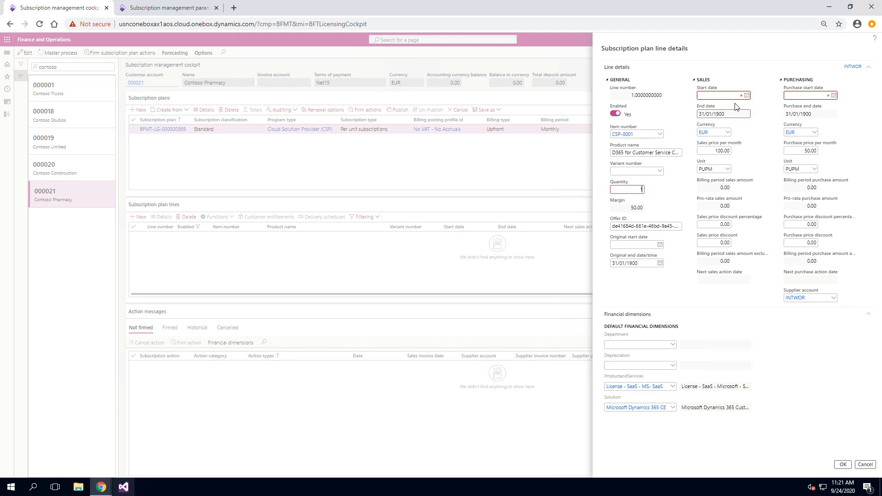
Set the line's sales start date to 01/09/2020 and save the plan line
click(747, 96)
click(718, 132)
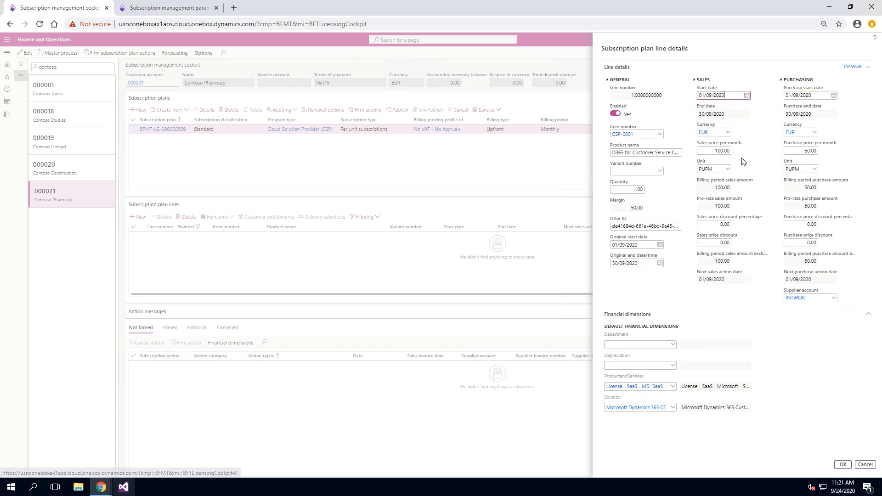
click(723, 151)
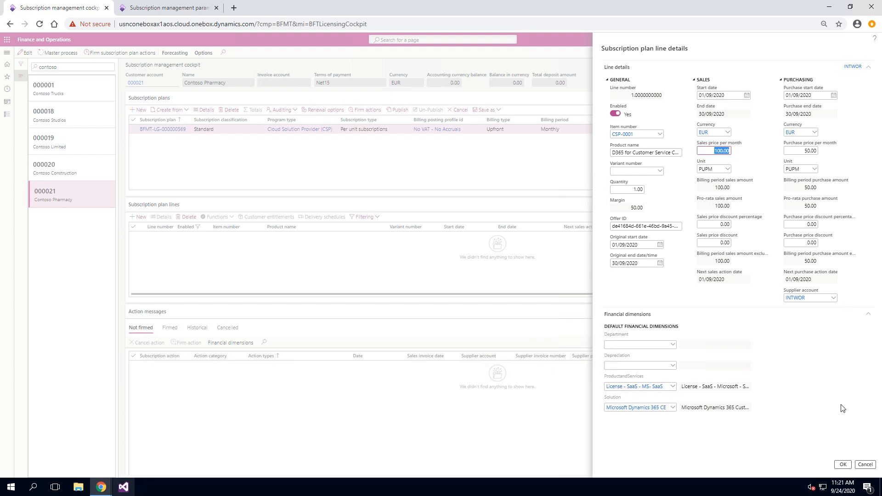
click(848, 465)
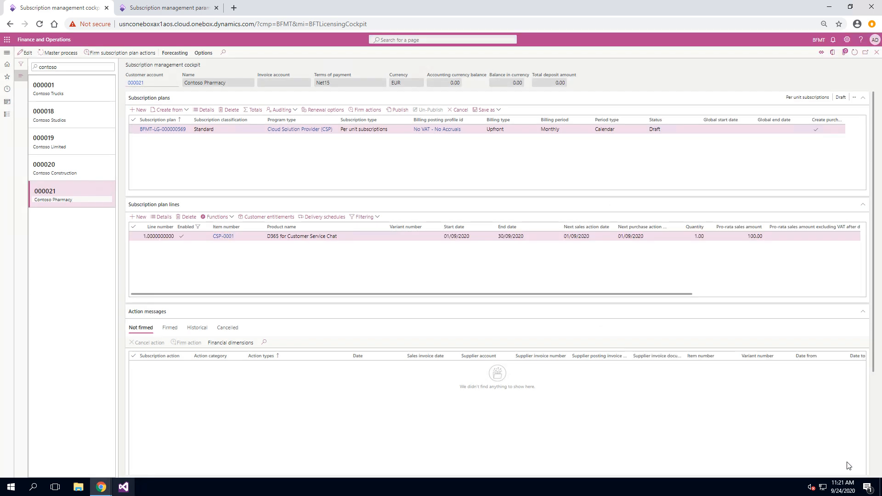
Publish the subscription plan and run the master subscription process for it
click(397, 110)
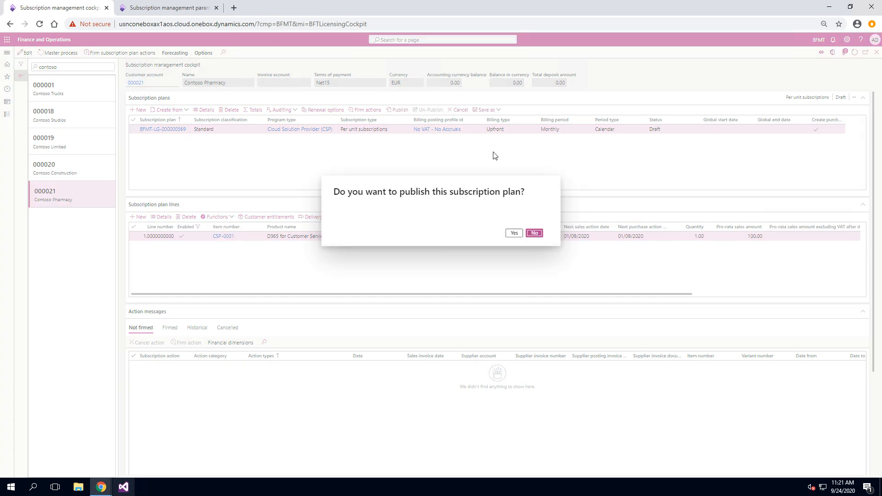
click(513, 233)
click(60, 53)
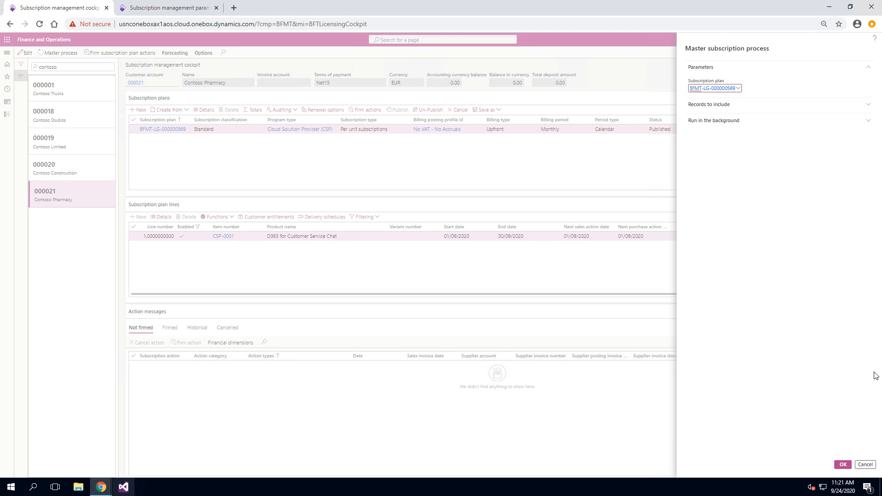
click(847, 467)
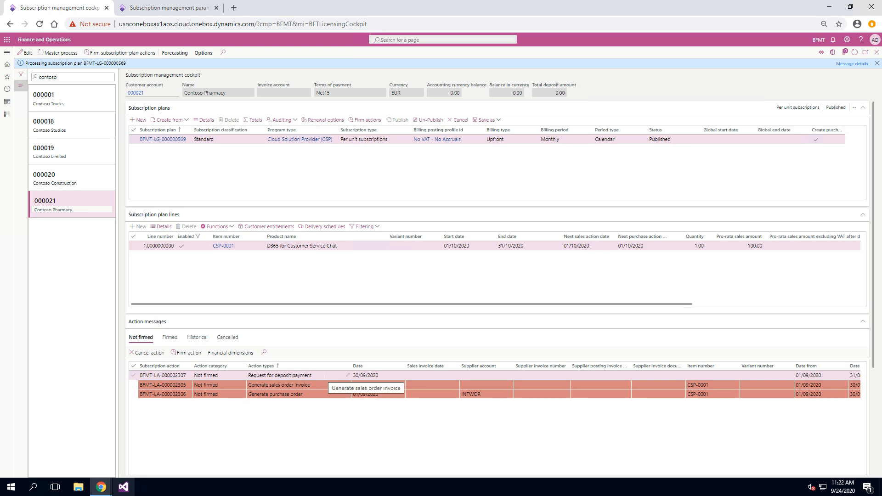
Examine the deposit payment request's date range and gross amount, and compare them with the plan line's pro-rata sales amount
click(326, 379)
scroll(360, 417, right, 1)
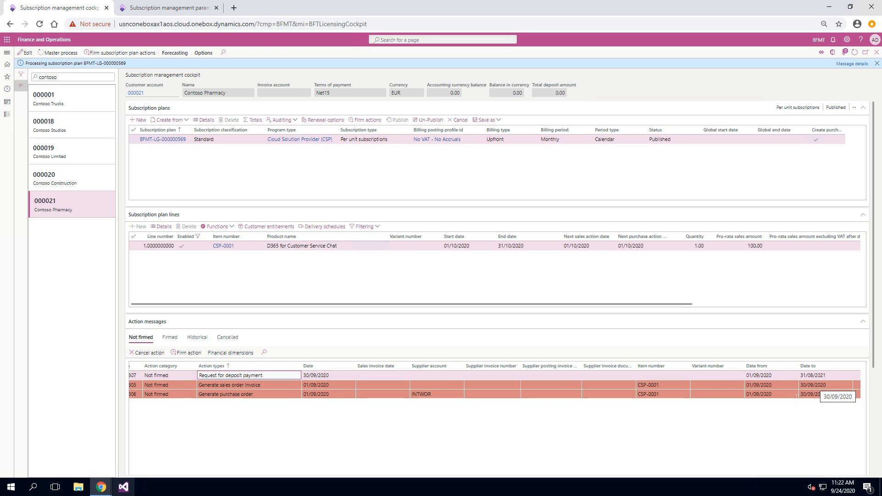
scroll(754, 432, right, 1)
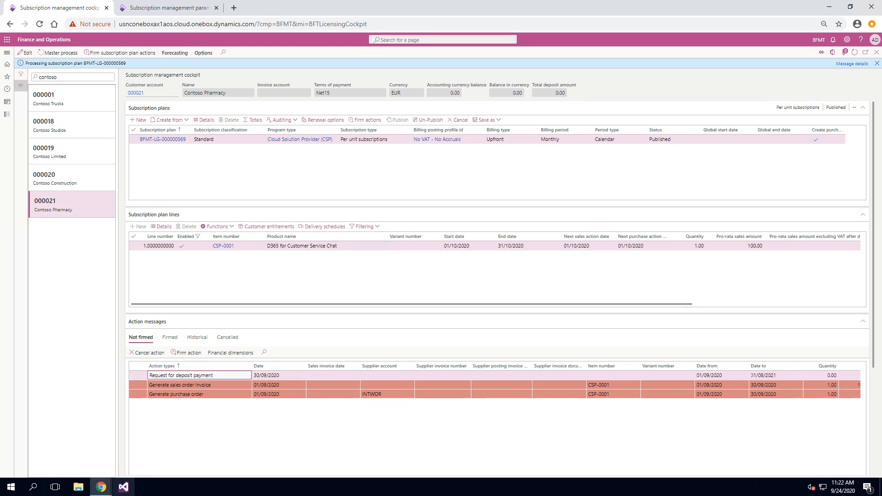
click(747, 375)
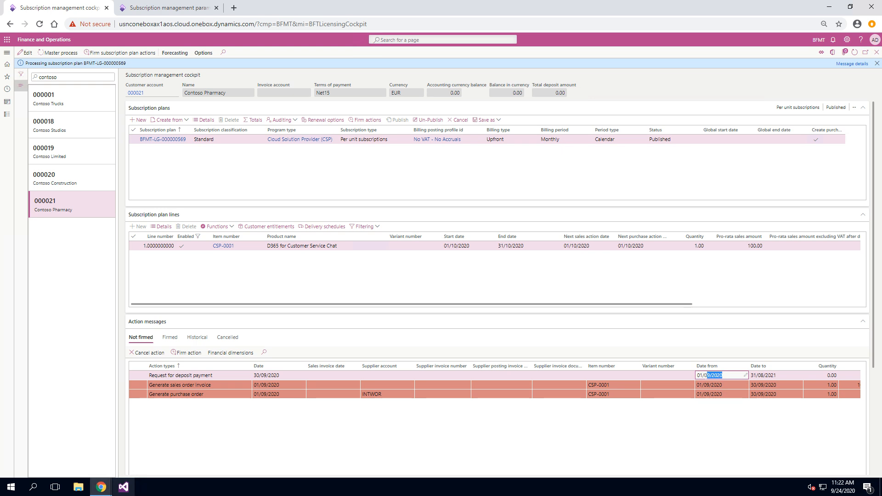
click(774, 375)
scroll(797, 433, right, 1)
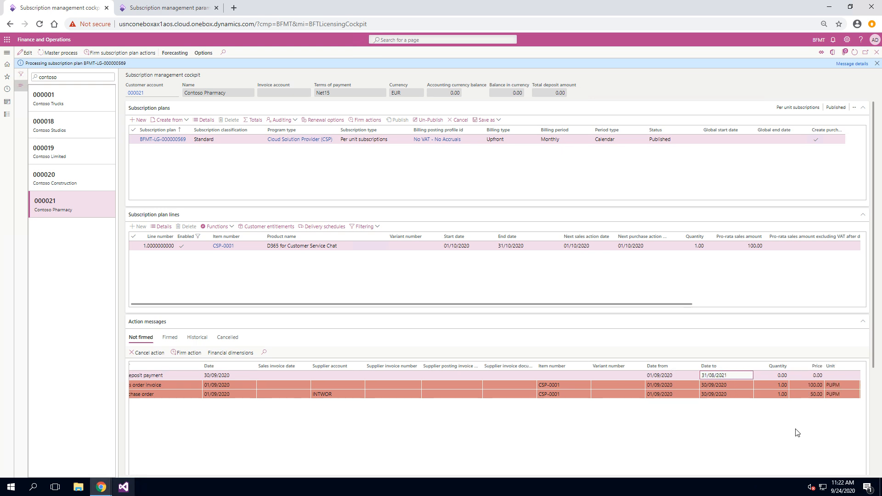
scroll(798, 433, right, 3)
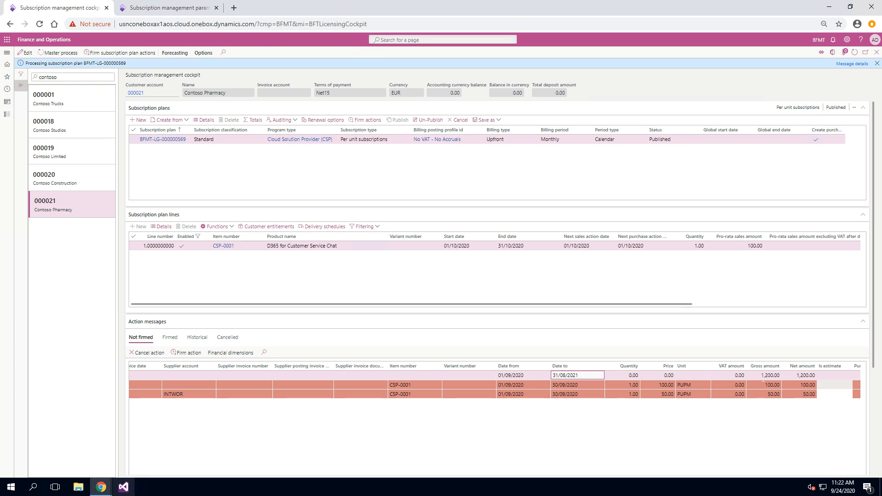
click(766, 376)
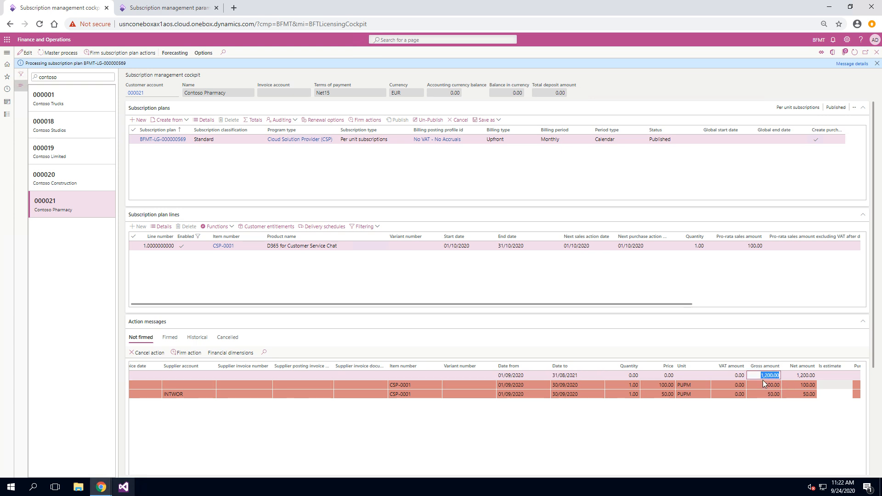
click(760, 249)
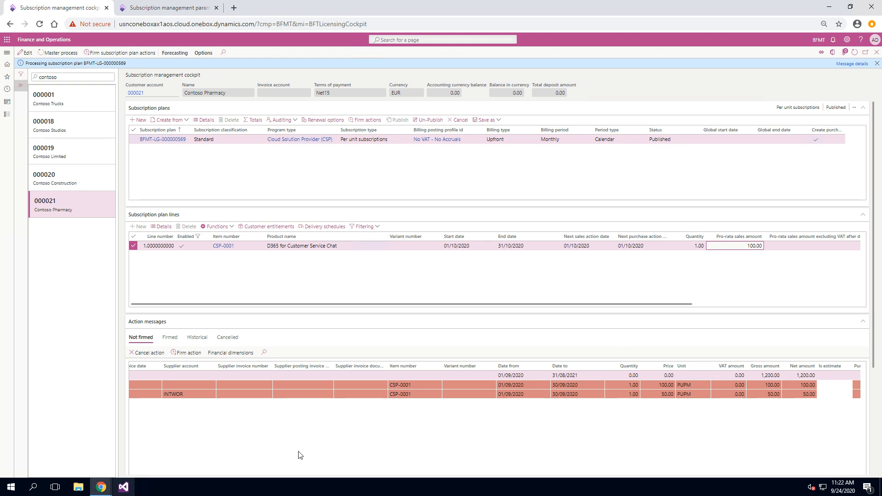
Review the pending sales order invoice action and firm the Request for deposit payment action for Contoso Pharmacy
scroll(225, 444, left, 5)
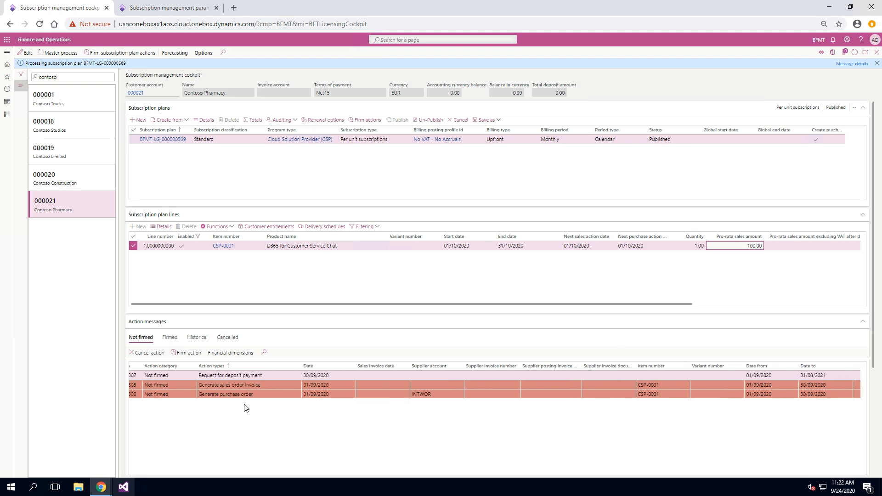
click(264, 386)
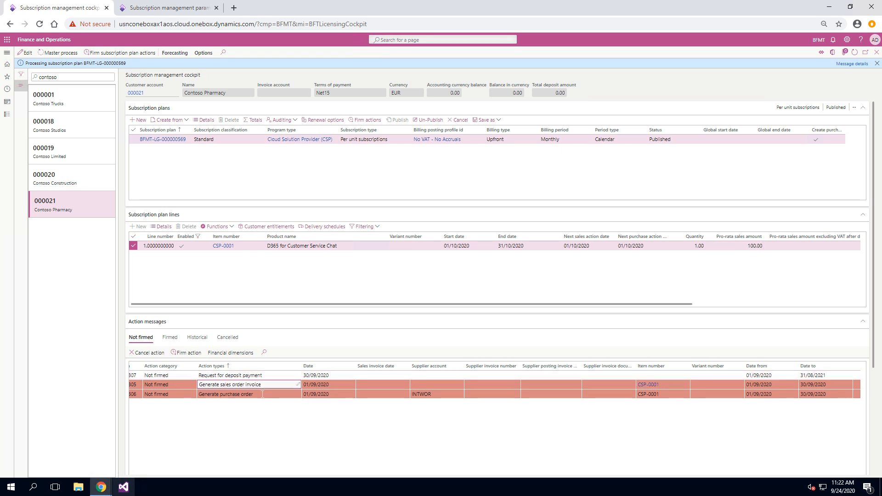
scroll(275, 438, right, 2)
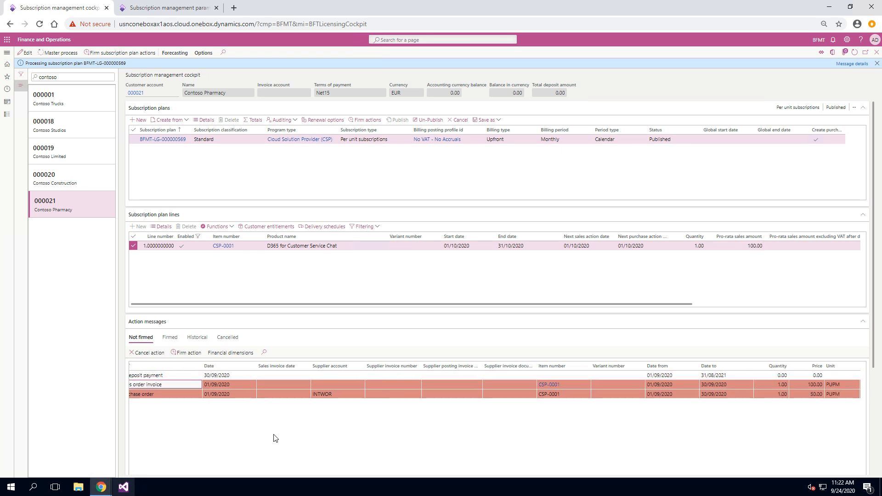
scroll(276, 439, left, 3)
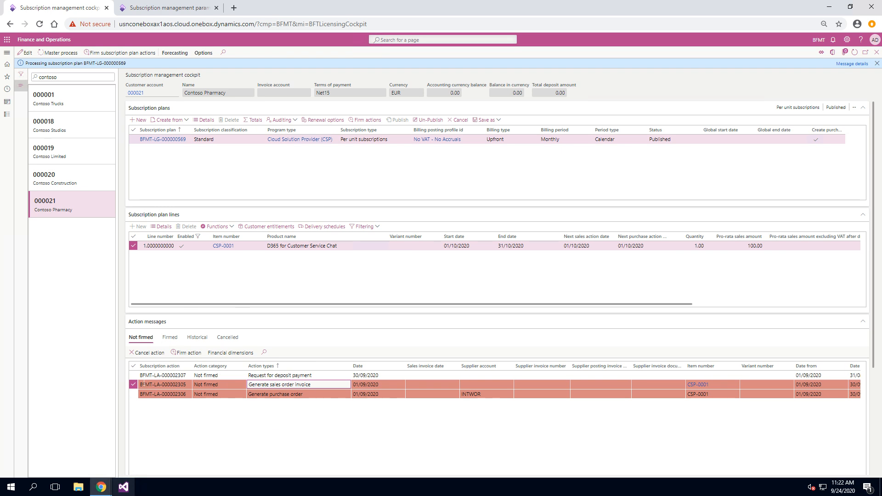
click(150, 375)
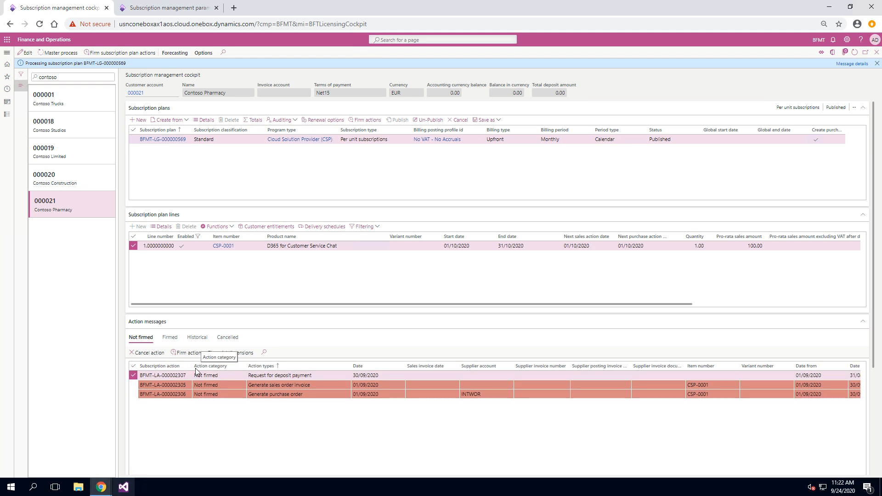
click(184, 354)
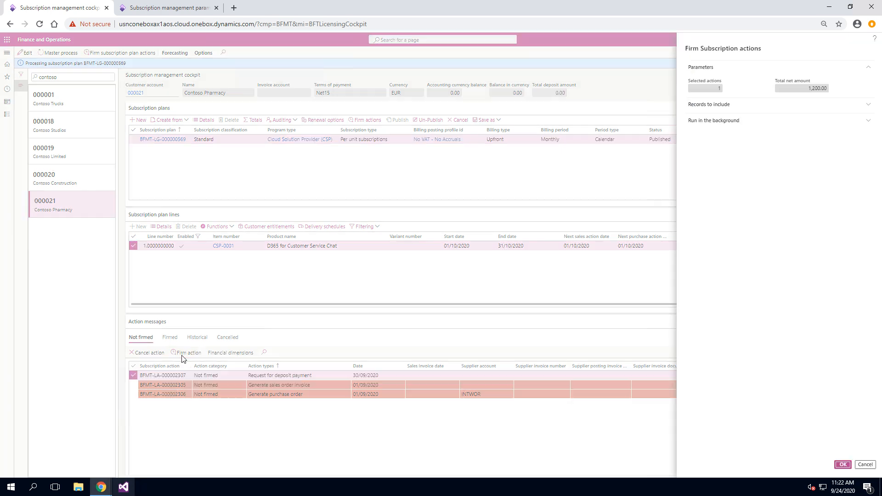
click(843, 465)
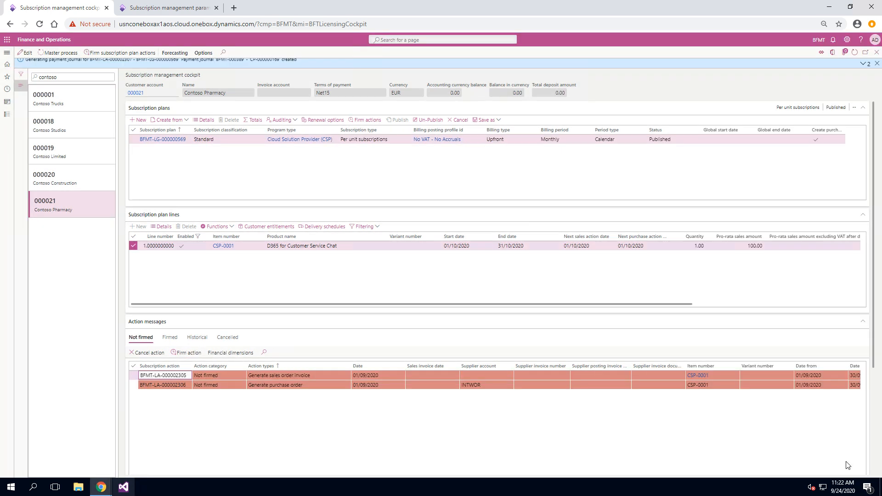
View the request for payment document for the firmed deposit, checking its deposit months, line amount and current deposit balance, and close it
click(171, 342)
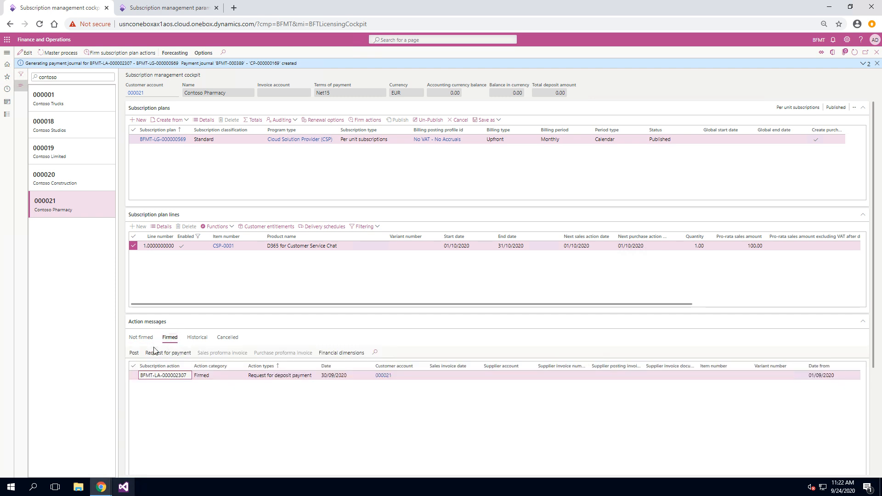
click(168, 357)
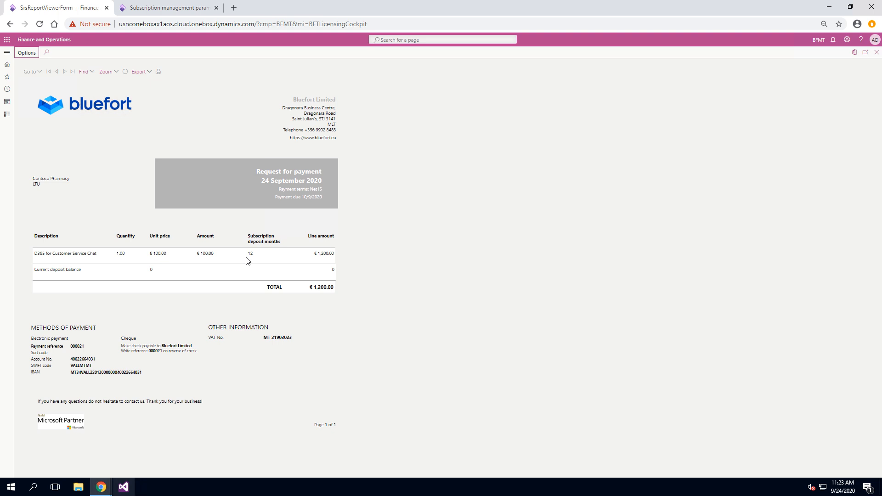
drag(248, 253, 250, 253)
drag(314, 254, 335, 254)
double_click(333, 270)
click(876, 52)
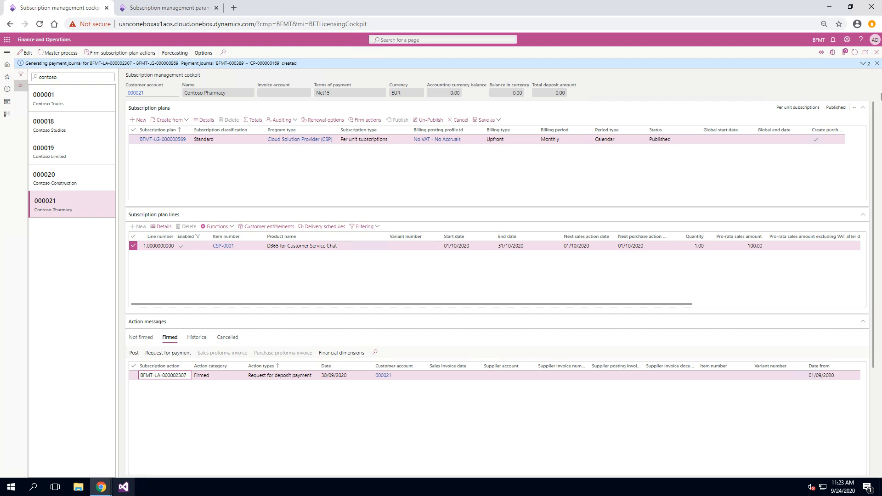
Refresh the cockpit to check the total deposit amount and compare it with the price on the unfirmed sales order invoice action
click(855, 53)
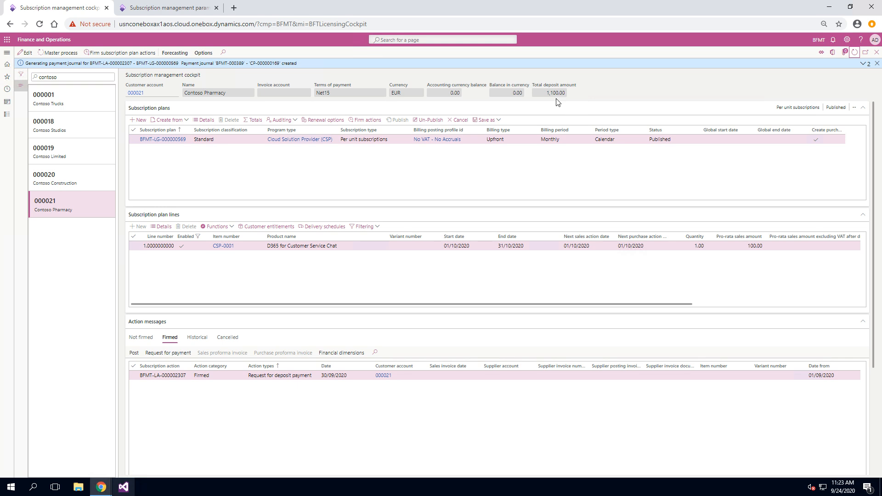
click(544, 94)
click(152, 339)
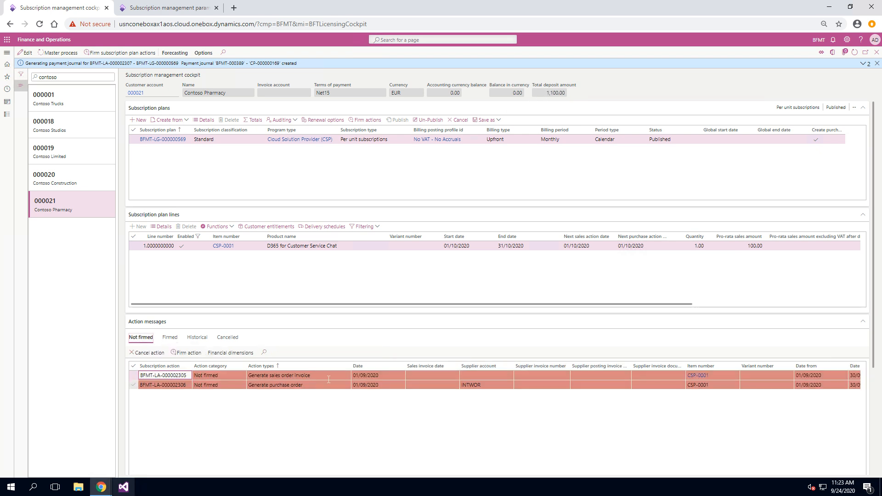
scroll(831, 400, right, 5)
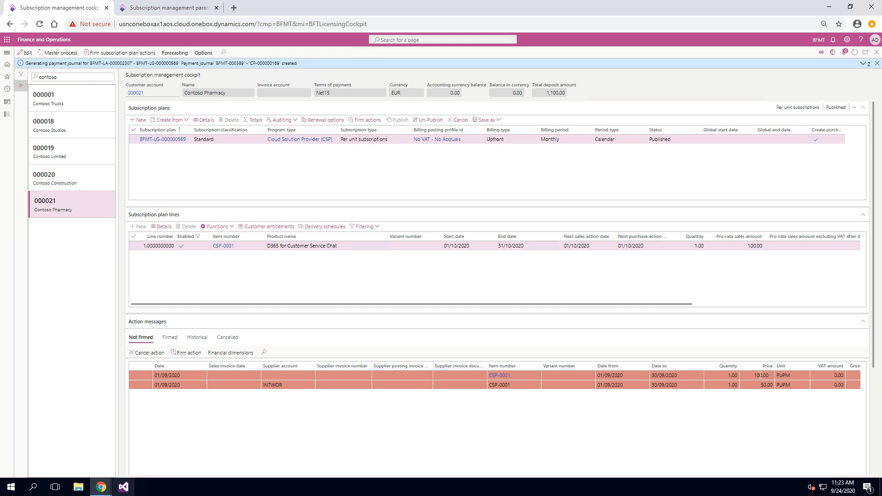
click(760, 375)
scroll(193, 433, left, 5)
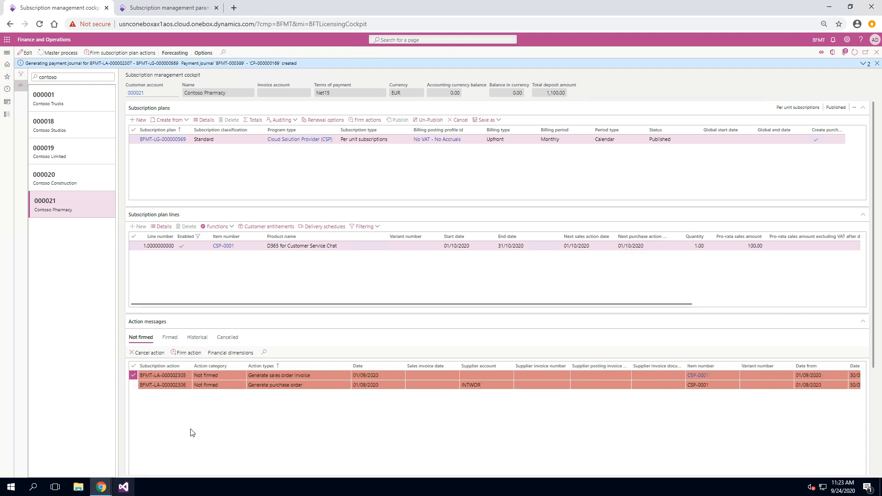
Post the firmed Request for deposit payment action and refresh the cockpit to check the customer's balance in currency
click(171, 339)
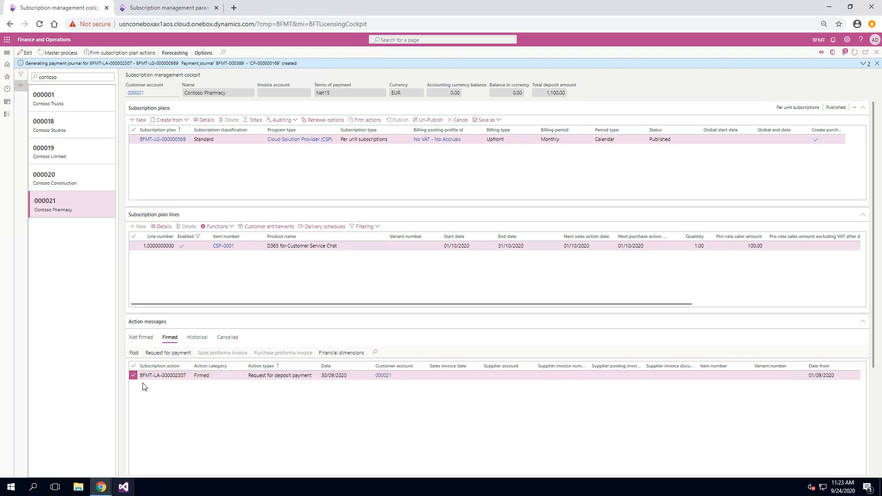
click(134, 353)
click(843, 465)
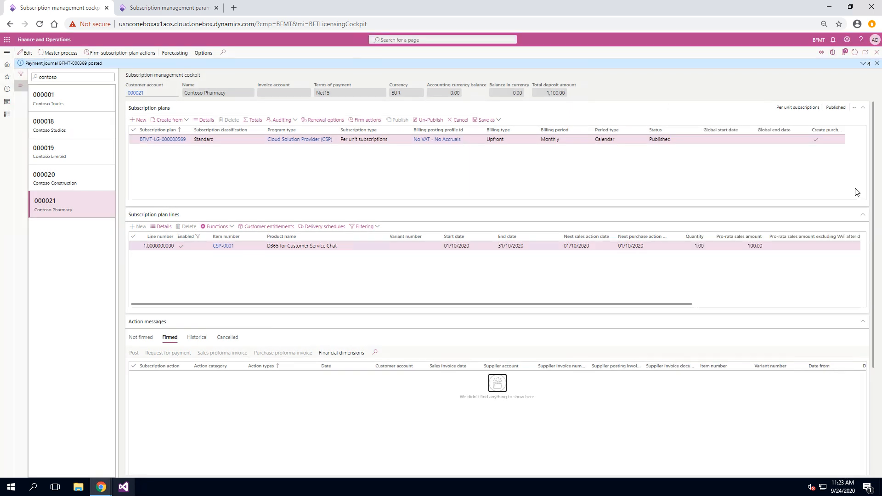
click(855, 52)
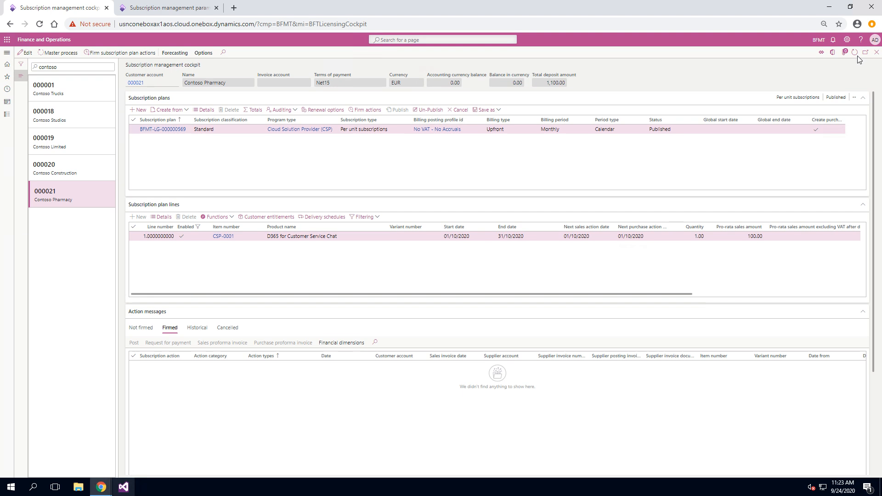
click(510, 83)
Firm the unfirmed Generate sales order invoice action for CSP-0001
click(141, 328)
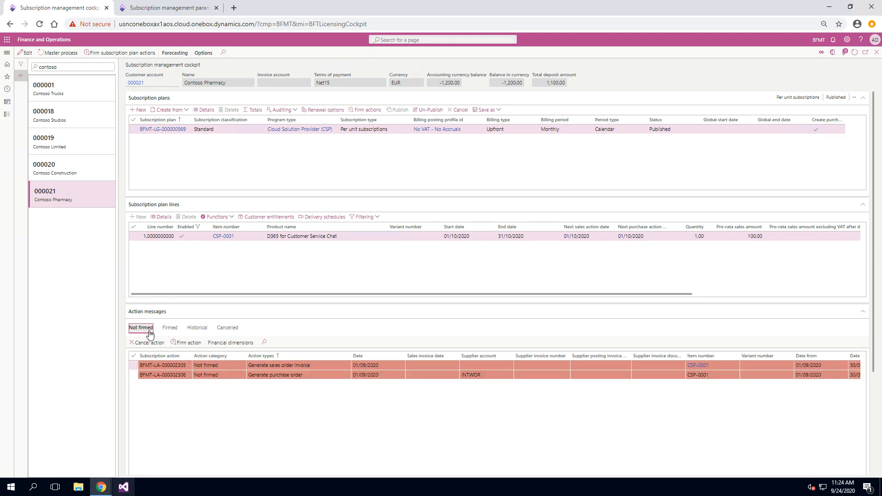
click(133, 365)
click(192, 346)
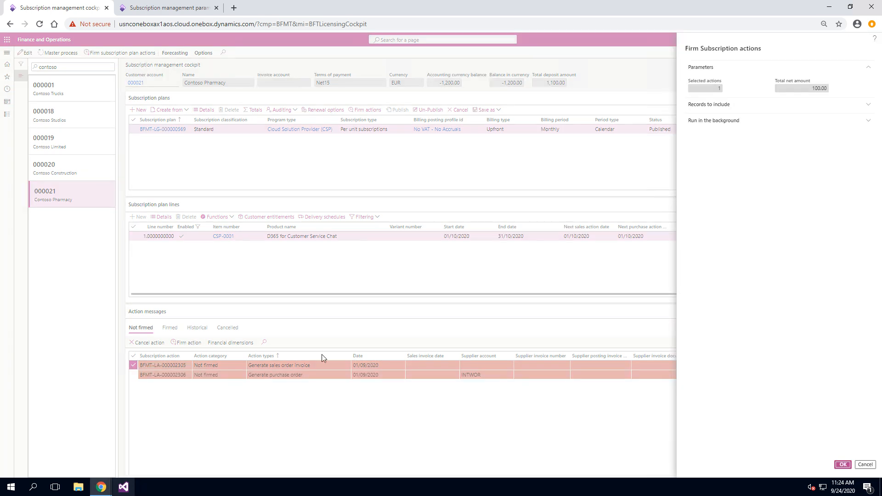
click(844, 464)
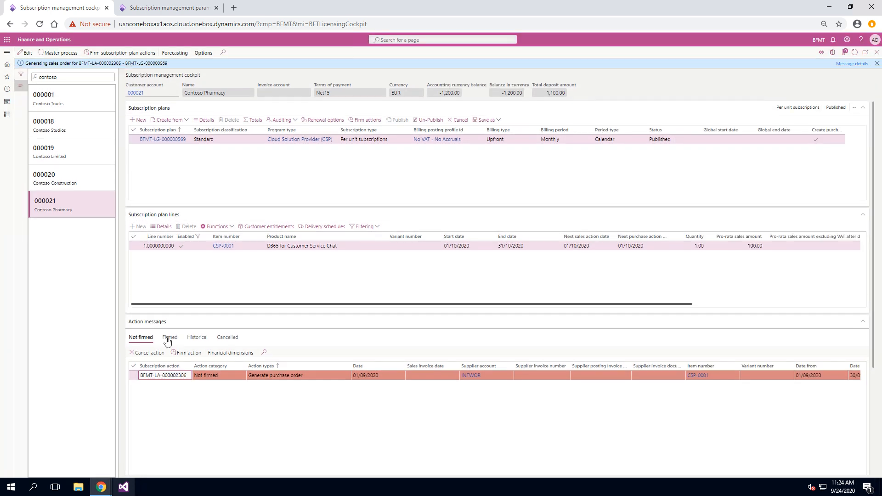
Post the firmed Generate sales order invoice action
click(170, 337)
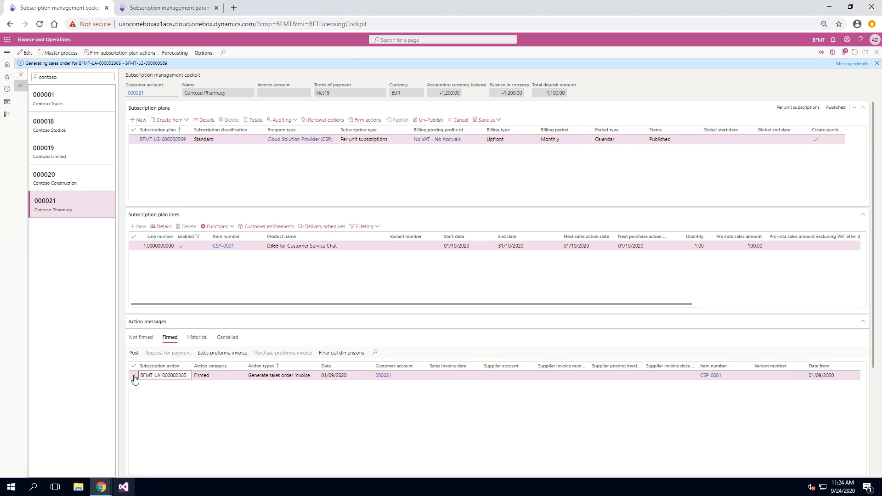
click(134, 376)
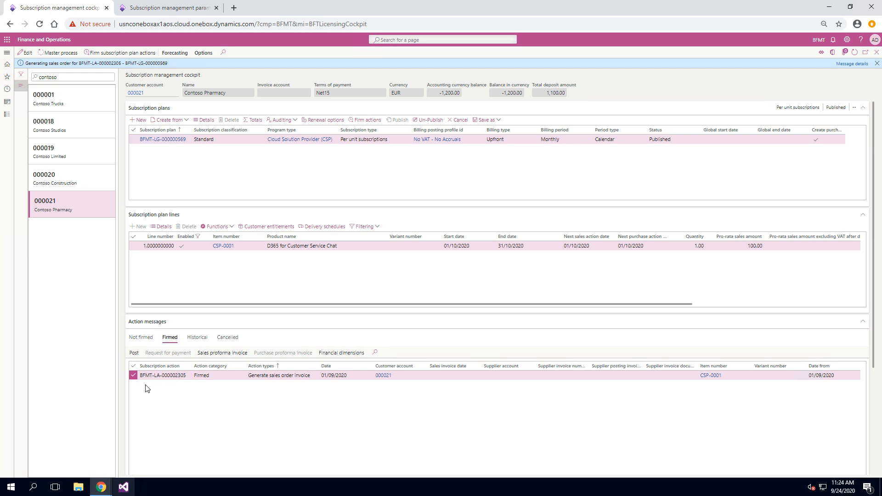
click(134, 353)
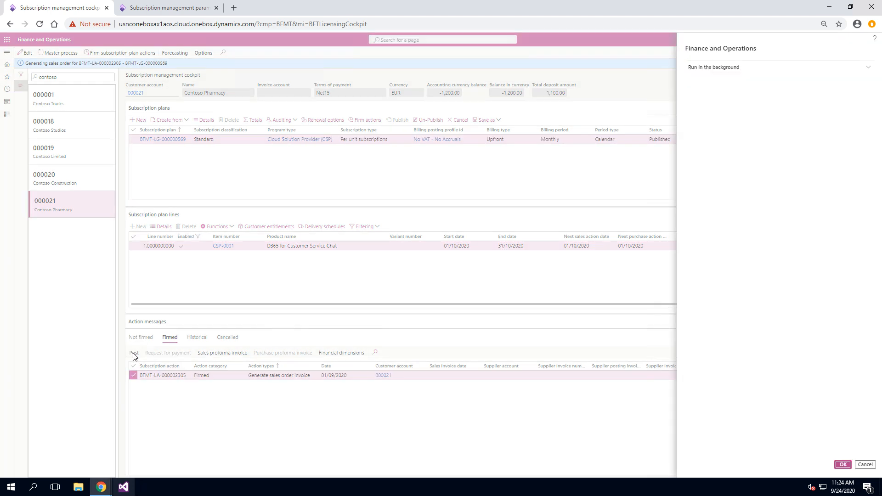
click(843, 465)
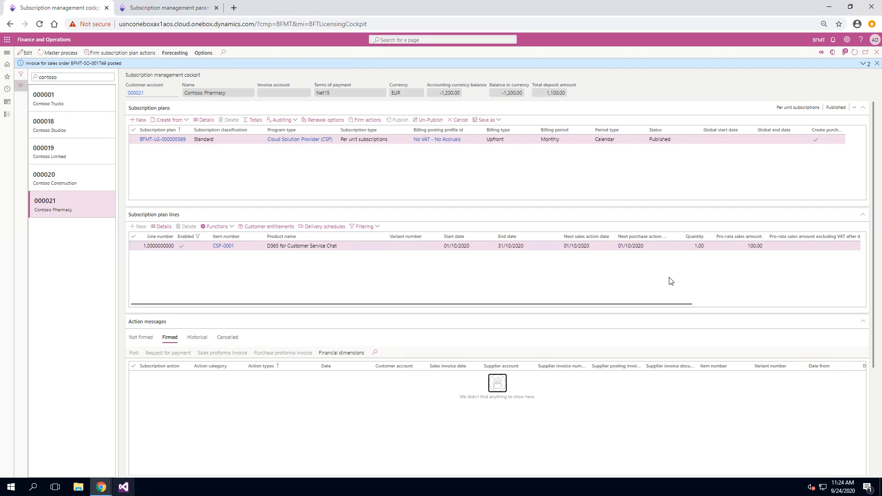
Review the historical action messages and compare the customer's balance in currency with the total deposit amount
click(201, 340)
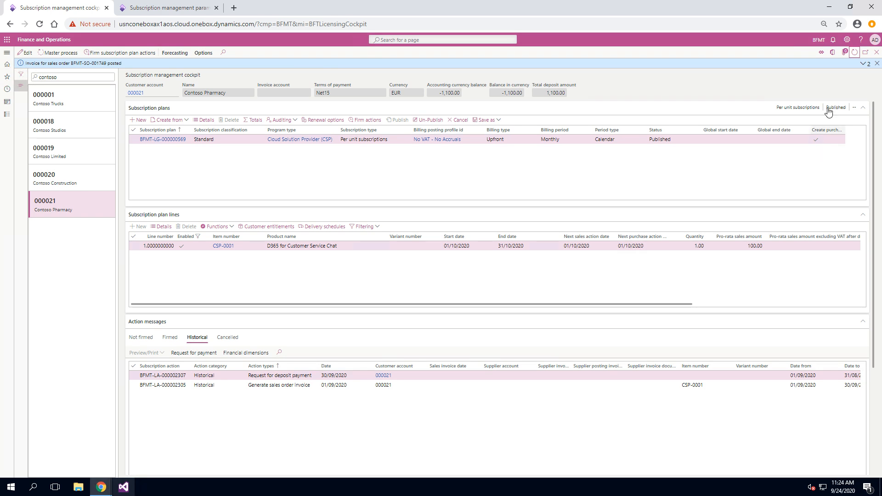
click(876, 63)
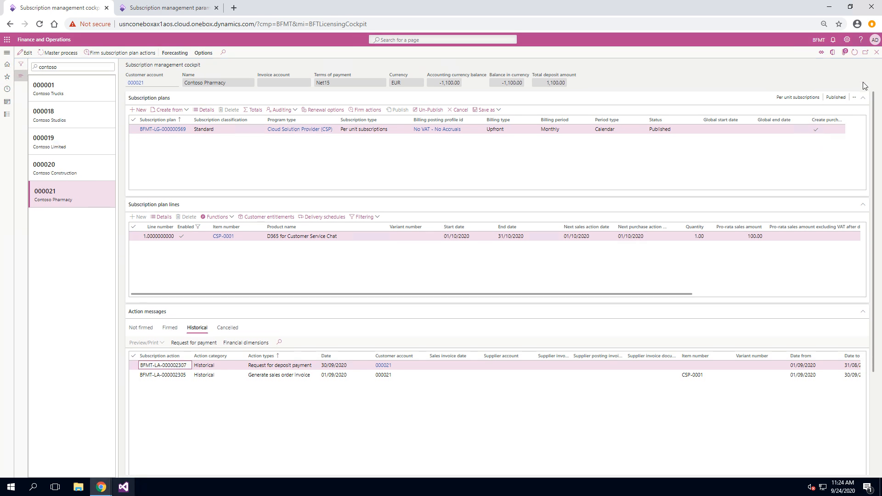
click(501, 85)
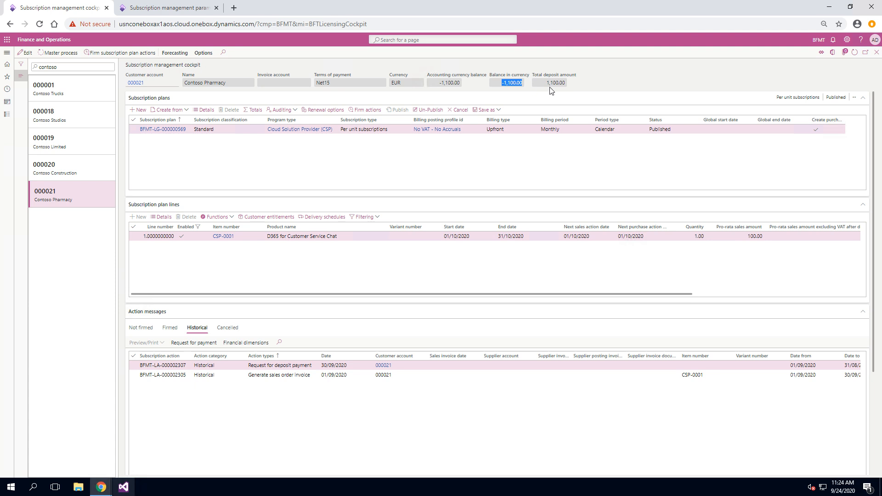
click(552, 85)
click(543, 88)
Check the Subscription Deposit Current Value in the subscription plan's details and compare it with the customer's balance in currency
click(573, 130)
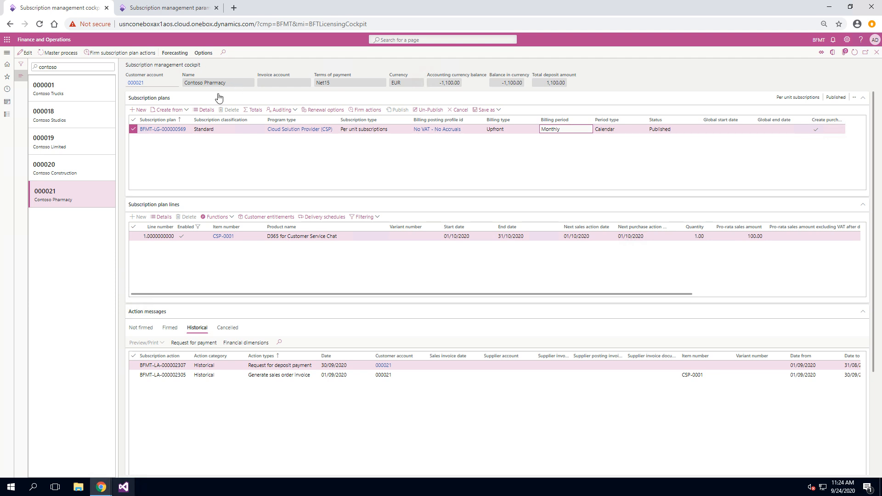
click(206, 111)
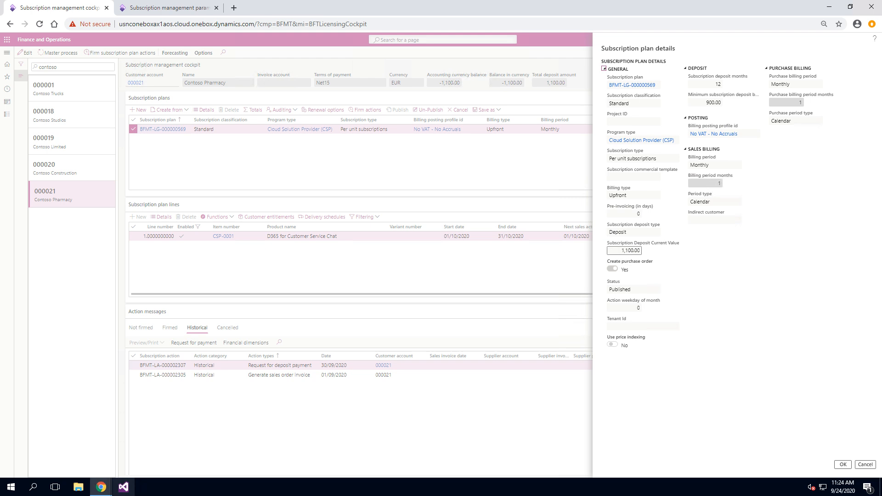
click(630, 249)
click(866, 465)
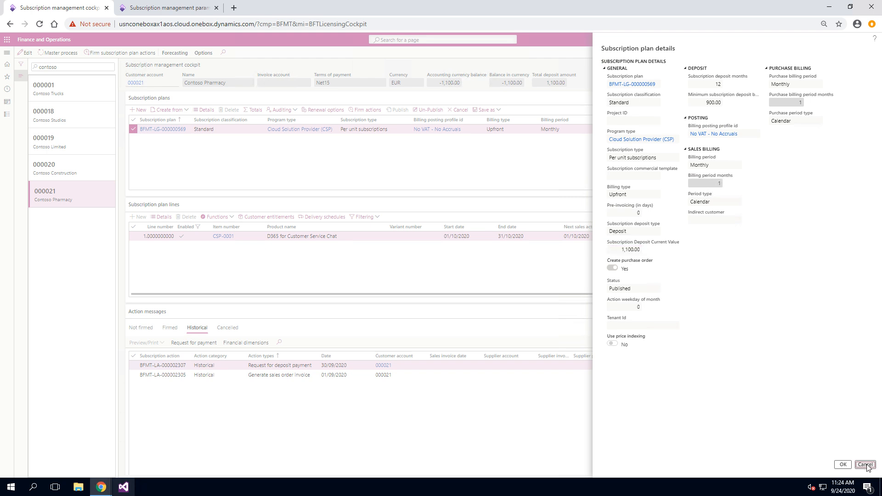
click(506, 83)
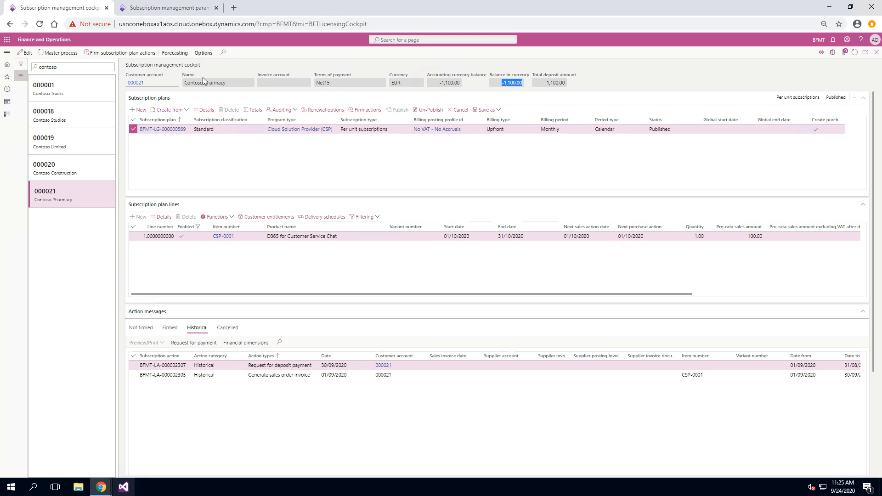
Show the unfirmed actions again, and set the test date in the subscription management parameters to 31/10/2020
click(132, 329)
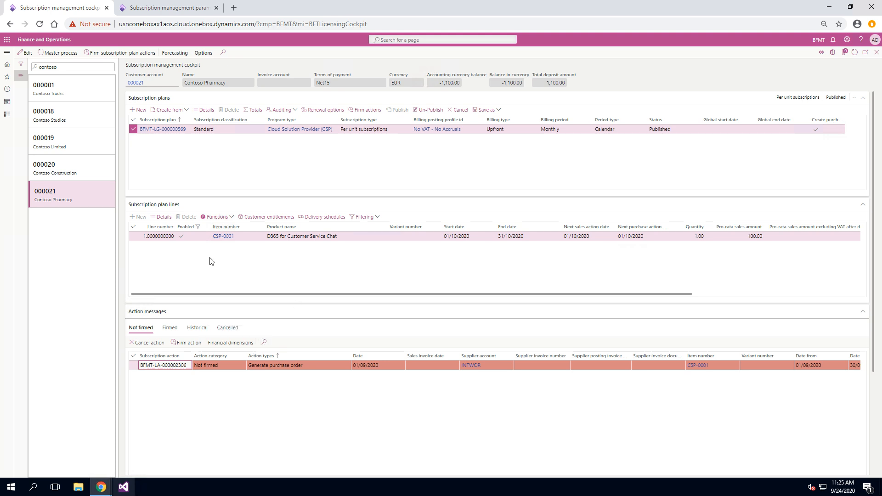
click(162, 12)
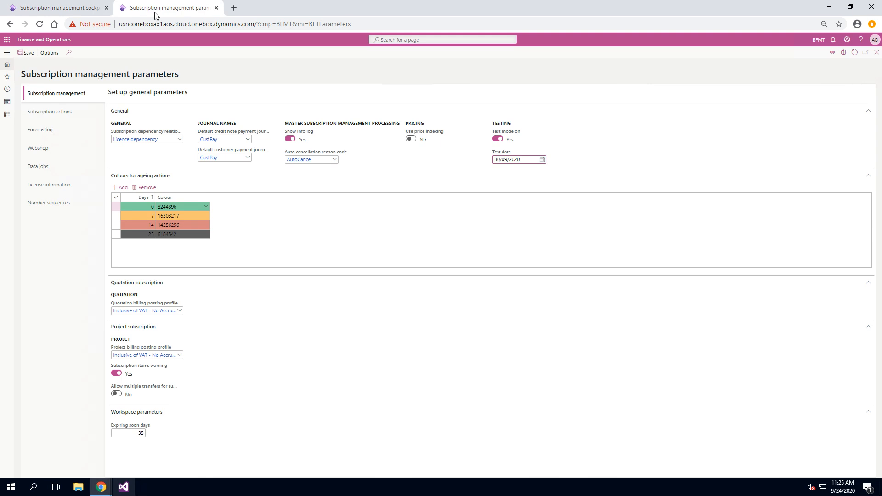
click(542, 160)
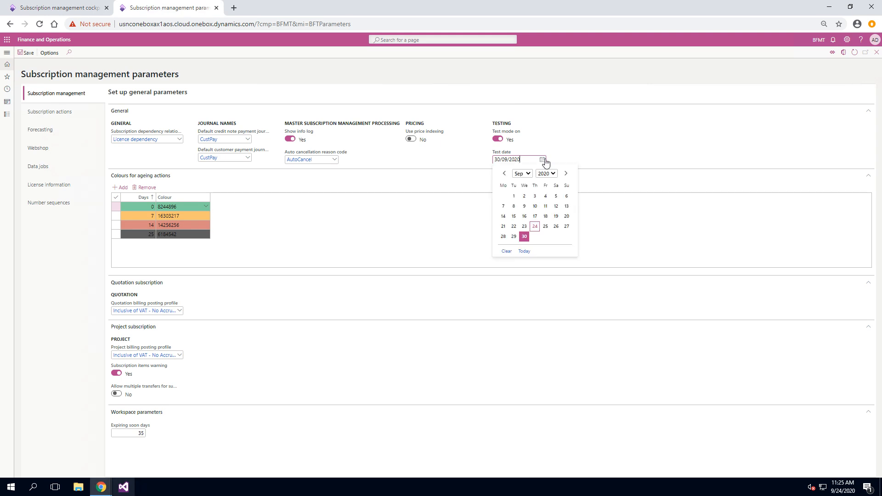
click(566, 174)
click(556, 237)
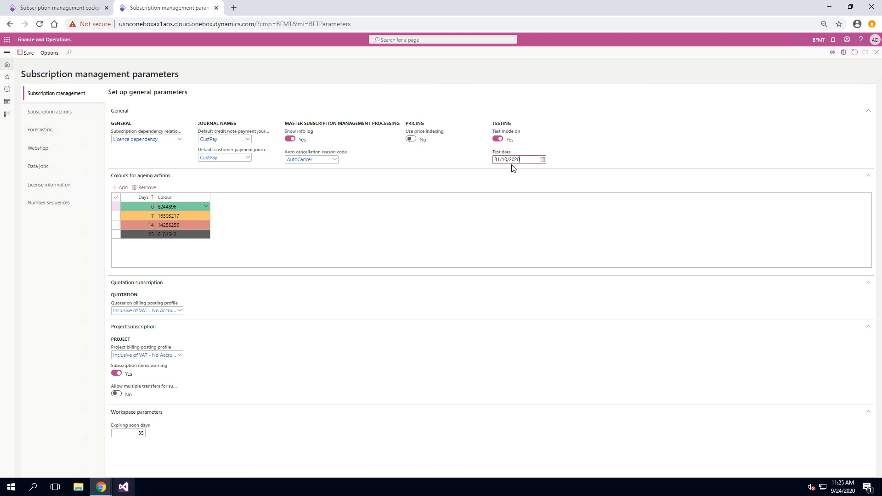
Save the subscription management parameters and run the master subscription process for Contoso Pharmacy's plan in the cockpit
click(30, 54)
click(21, 55)
click(26, 54)
click(56, 8)
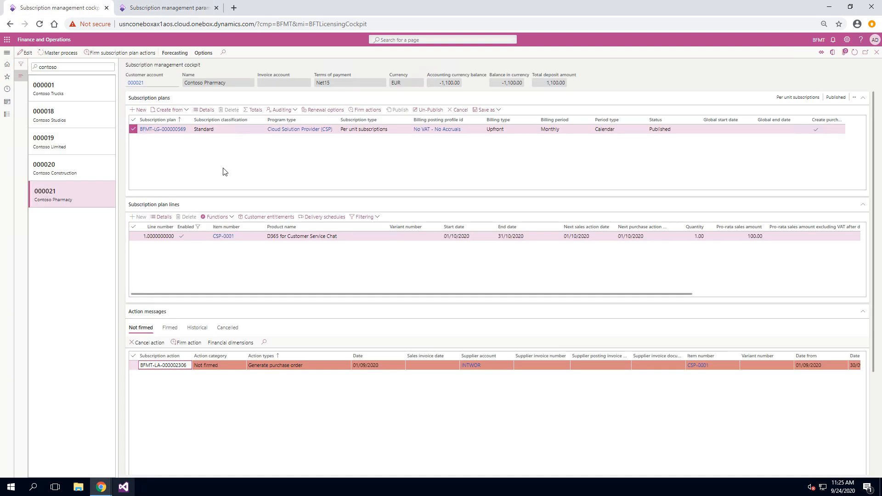
click(58, 52)
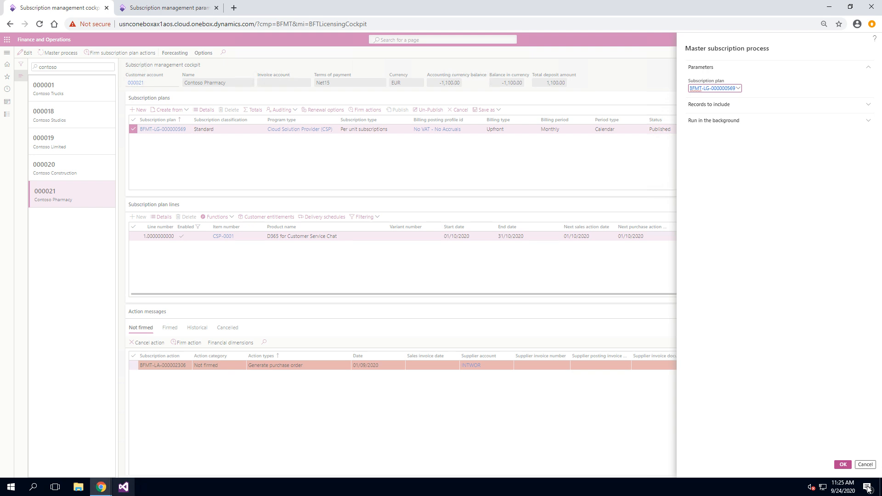
click(842, 466)
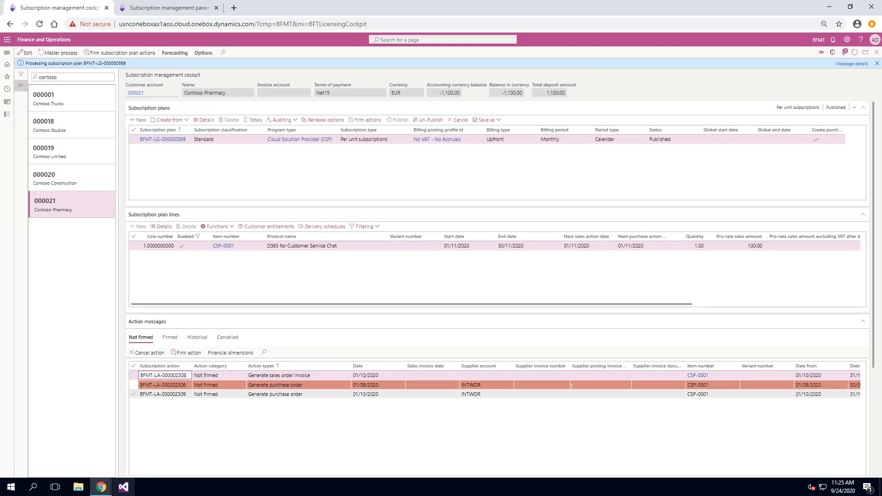
Review the new sales invoice action and the plan's deposit details, and check the customer's refreshed total deposit amount
click(558, 375)
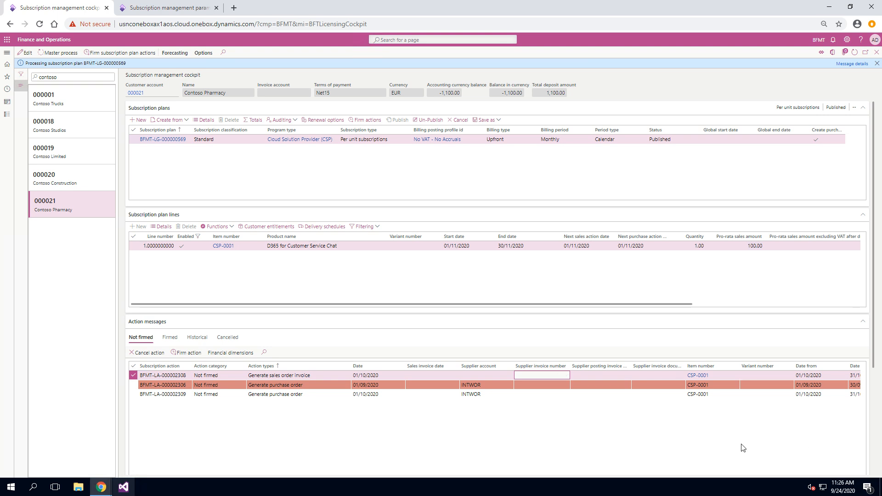
scroll(738, 447, right, 3)
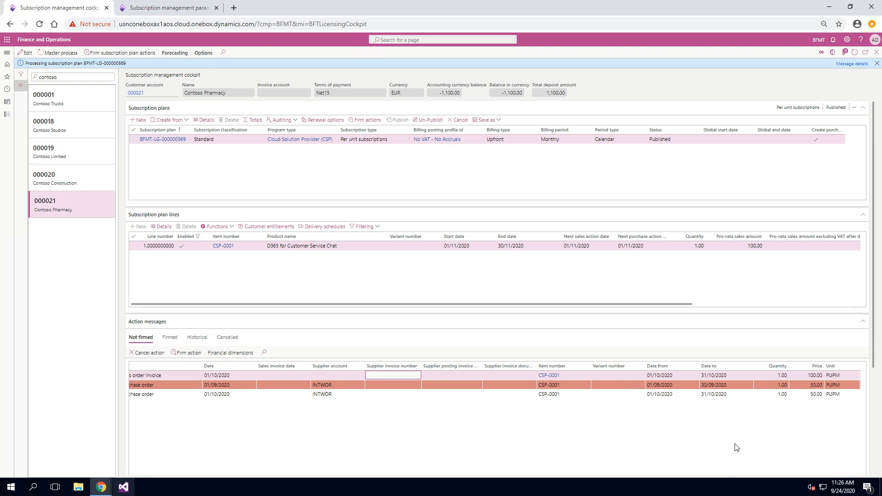
scroll(736, 448, left, 3)
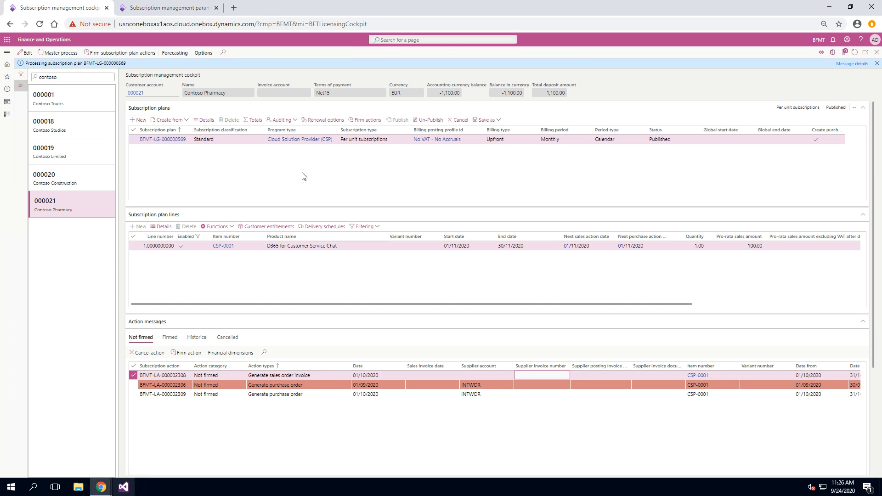
click(204, 120)
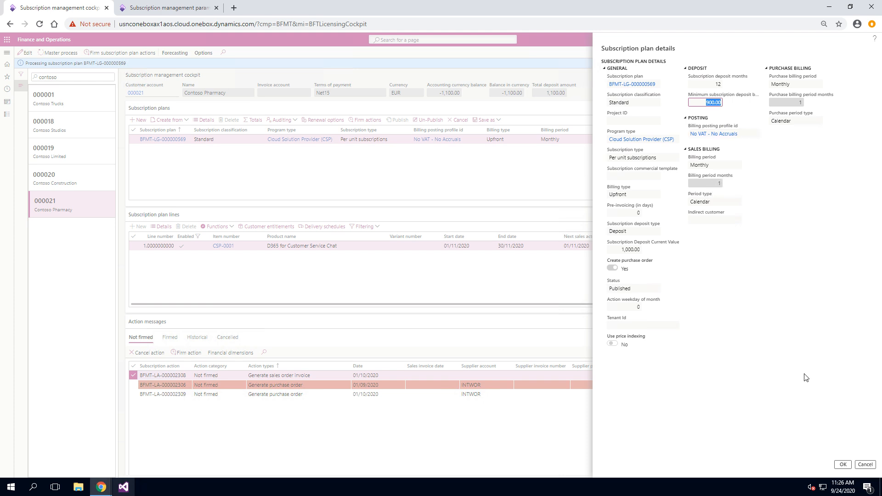
click(842, 465)
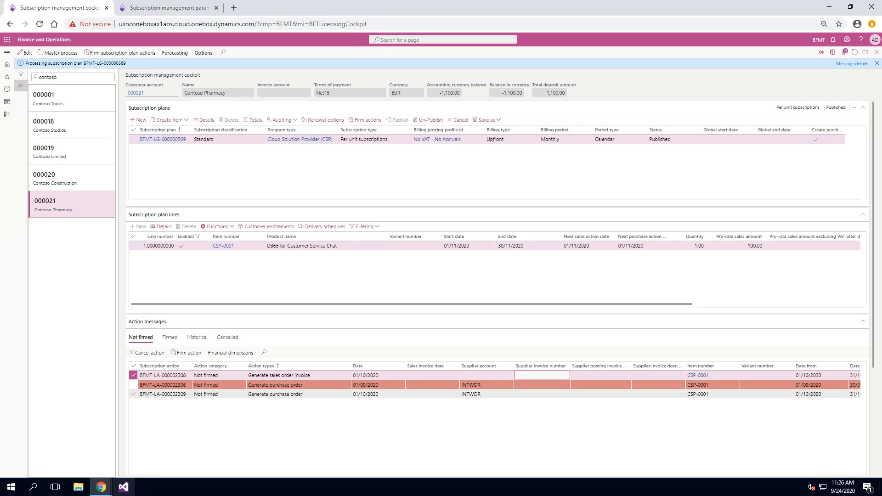
click(855, 53)
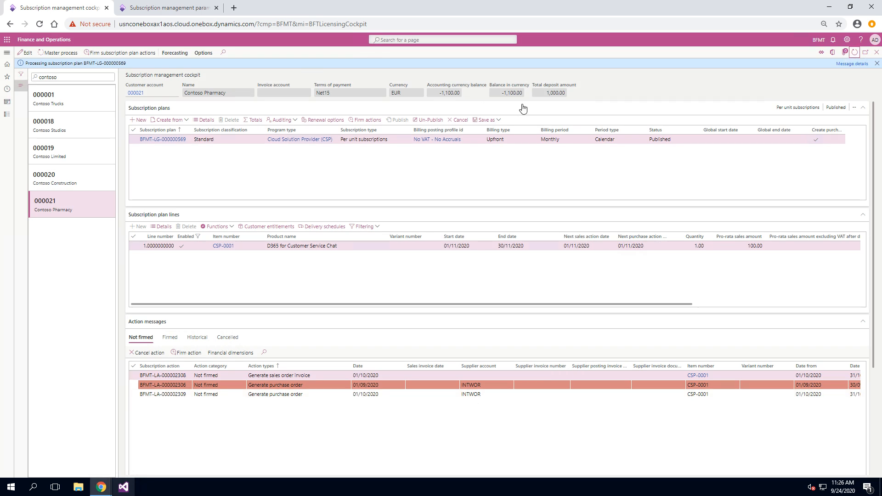
drag(545, 95, 587, 96)
Firm the Generate sales order invoice action dated 01/10/2020
click(133, 375)
click(189, 353)
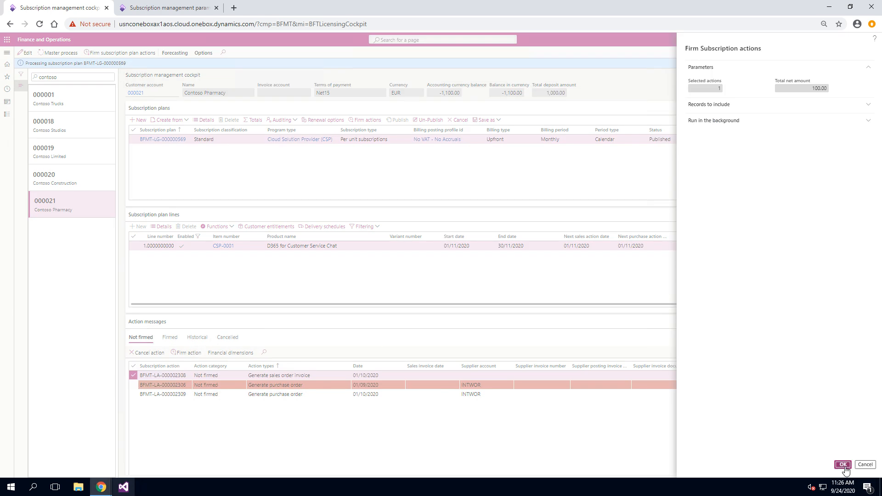
click(844, 465)
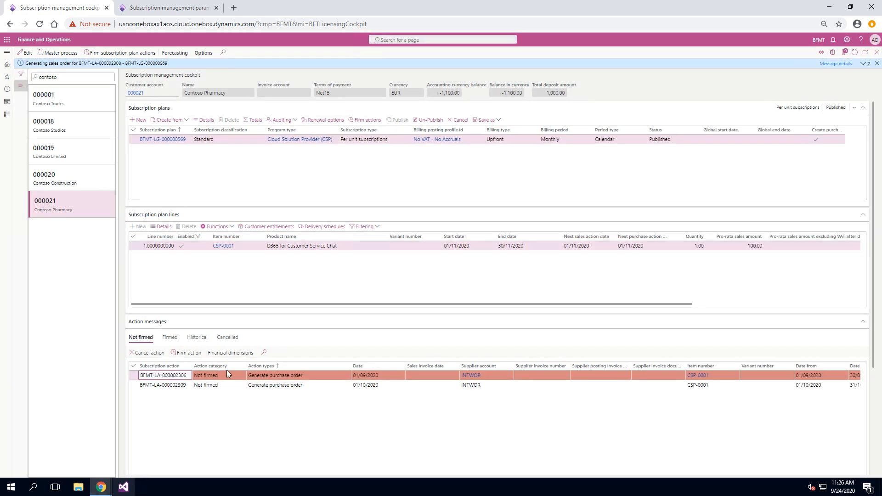
Post the firmed sales order invoice action dated 01/10/2020 and compare the balance in currency with the total deposit amount
click(169, 337)
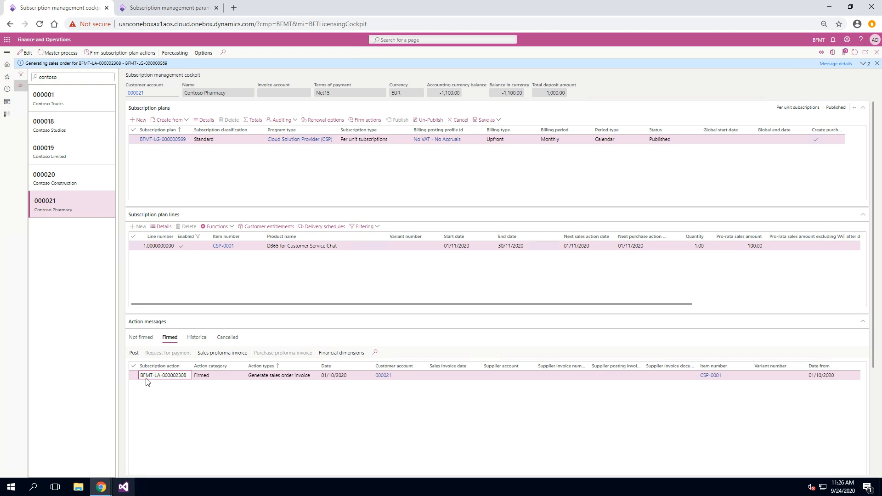
click(133, 375)
click(133, 353)
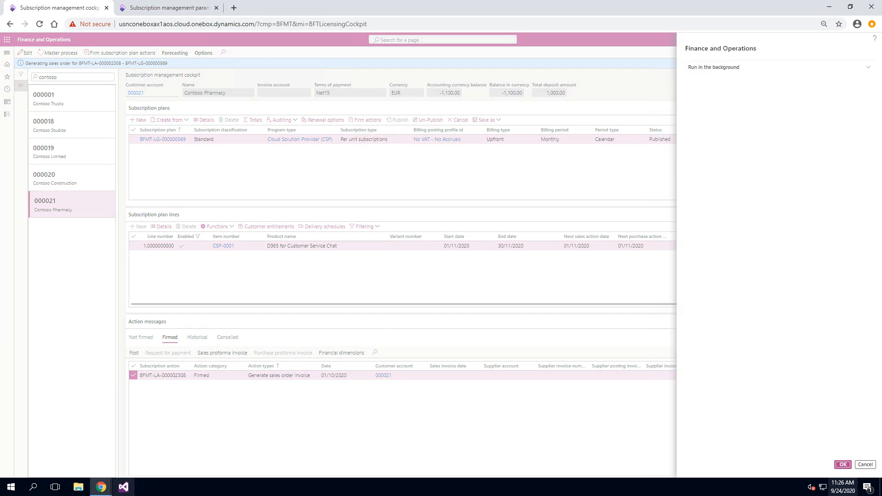
click(843, 465)
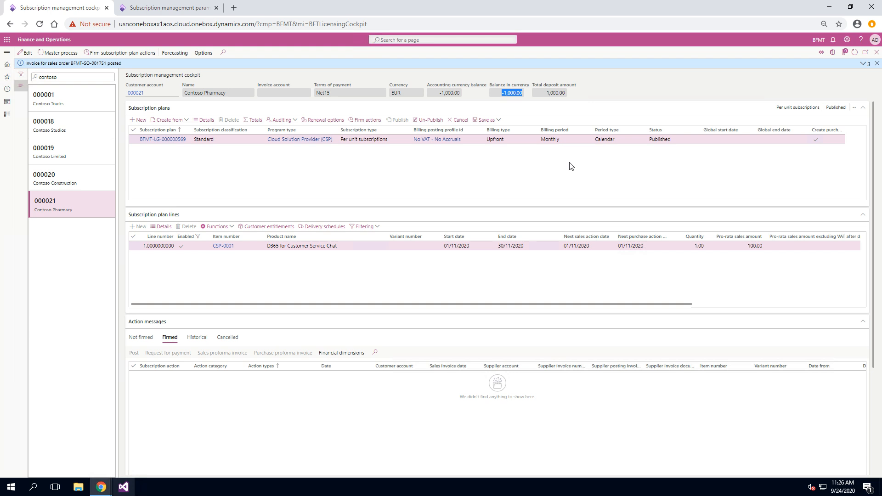
click(554, 93)
Show the unfirmed actions, set the test date in the subscription management parameters to 30/11/2020, save, and return to the cockpit
click(140, 338)
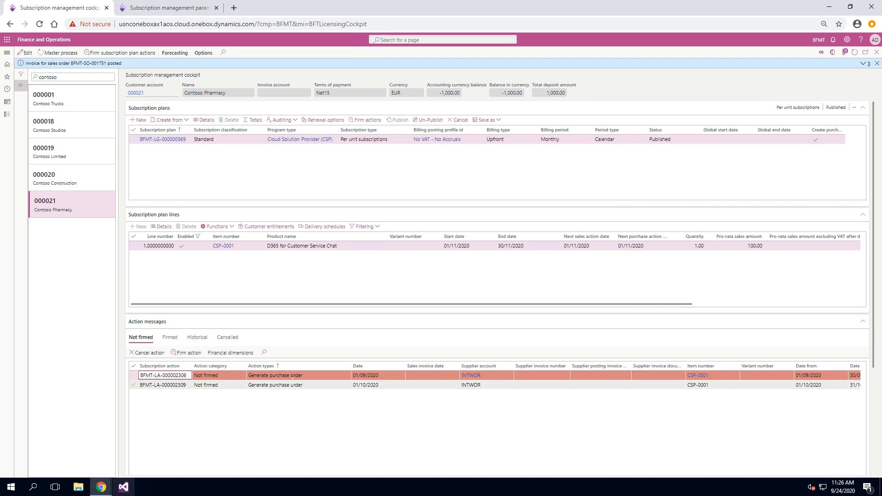
click(176, 6)
click(543, 160)
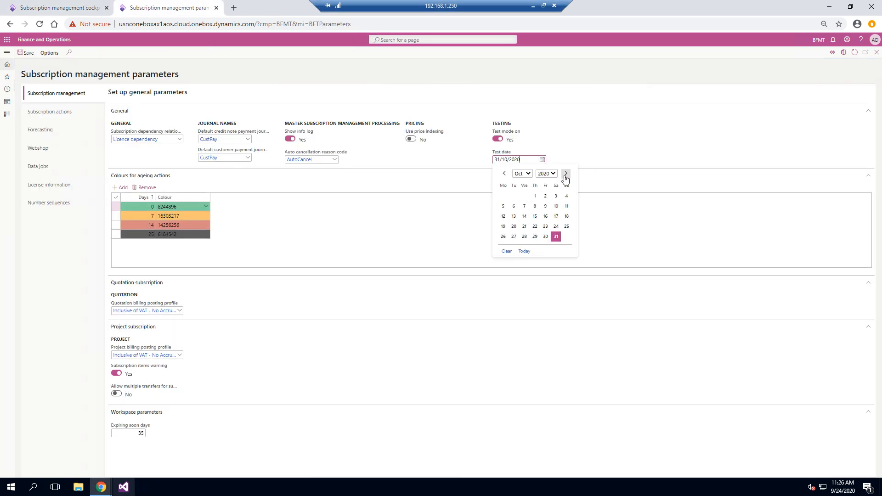
click(566, 174)
click(506, 249)
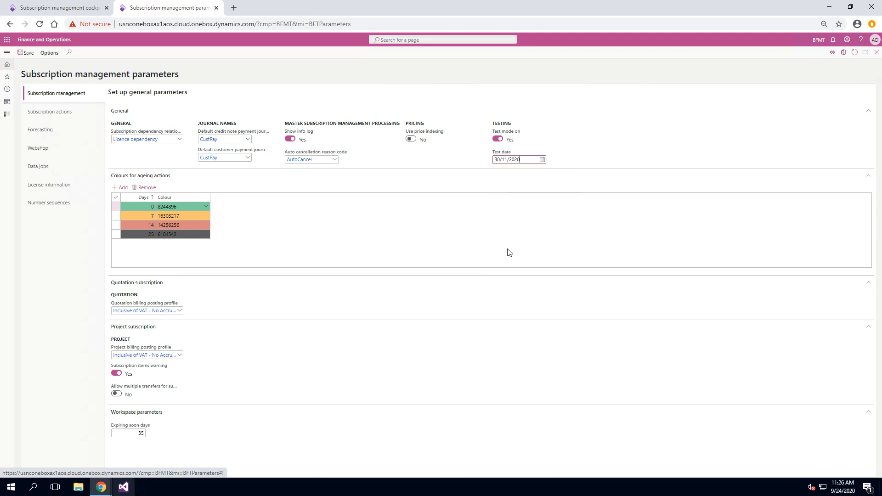
click(26, 53)
click(55, 8)
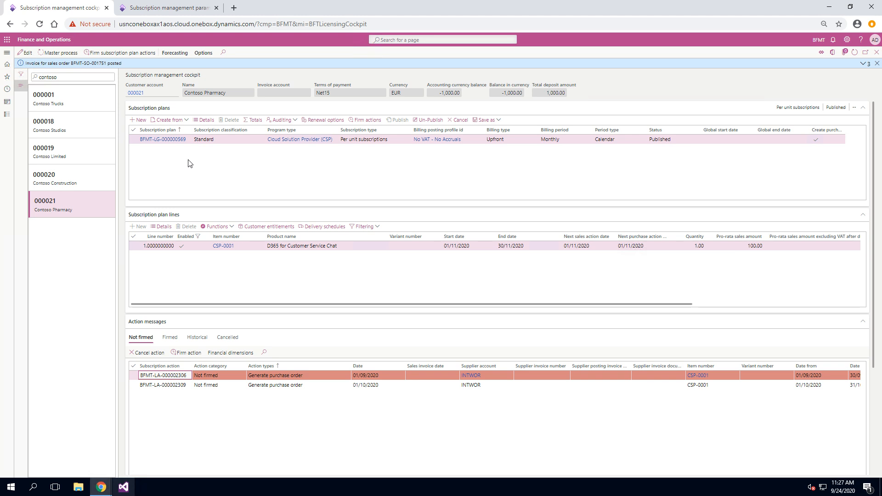
Compare the plan's minimum subscription deposit with its current deposit value, and run the master subscription process for the plan
click(204, 120)
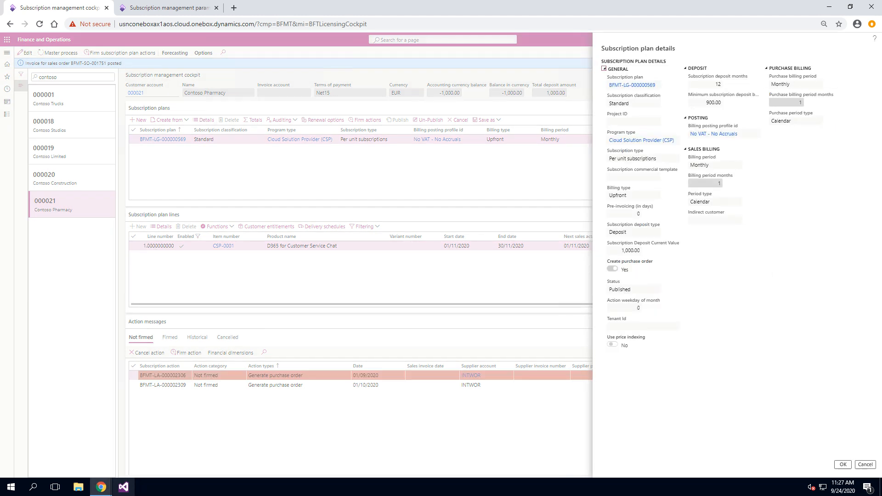
click(710, 102)
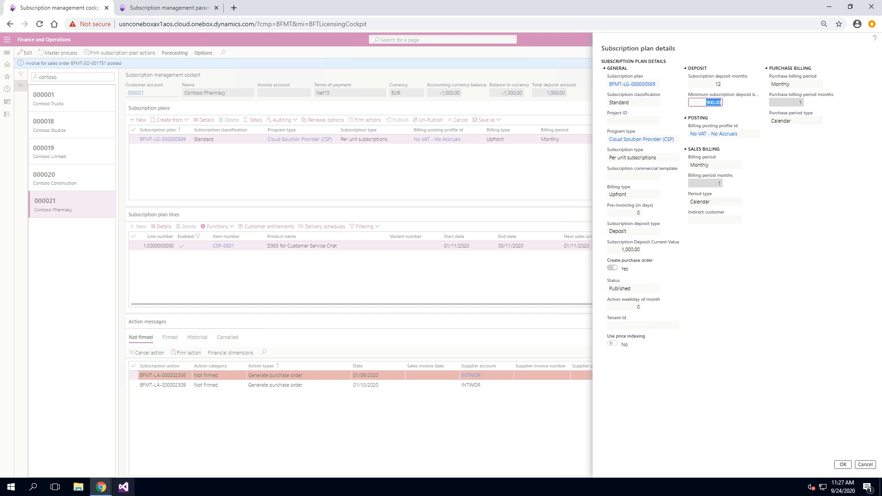
click(631, 249)
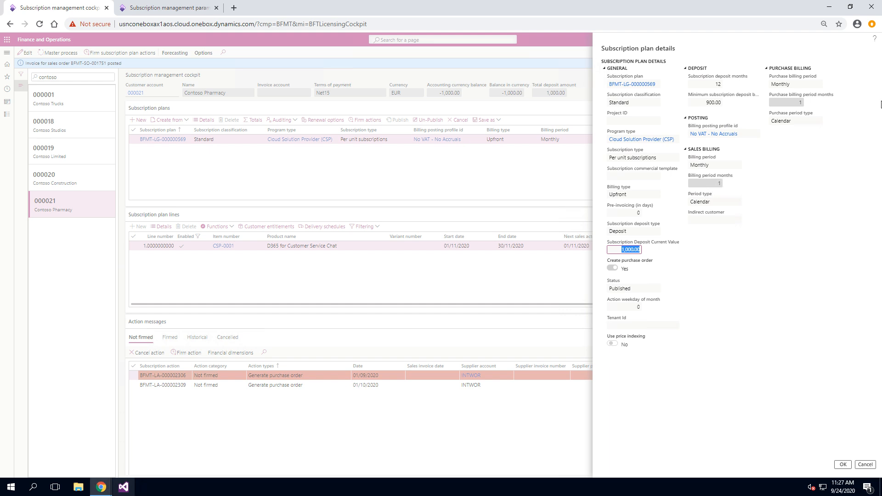
click(705, 102)
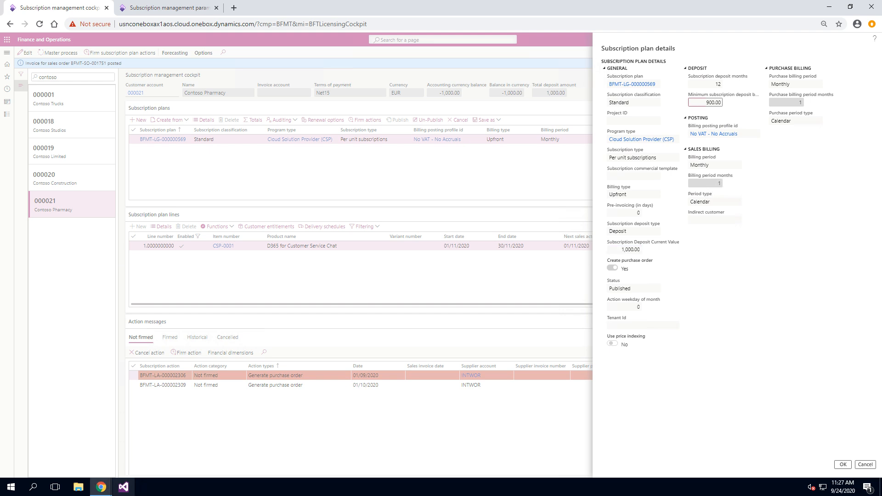
click(843, 464)
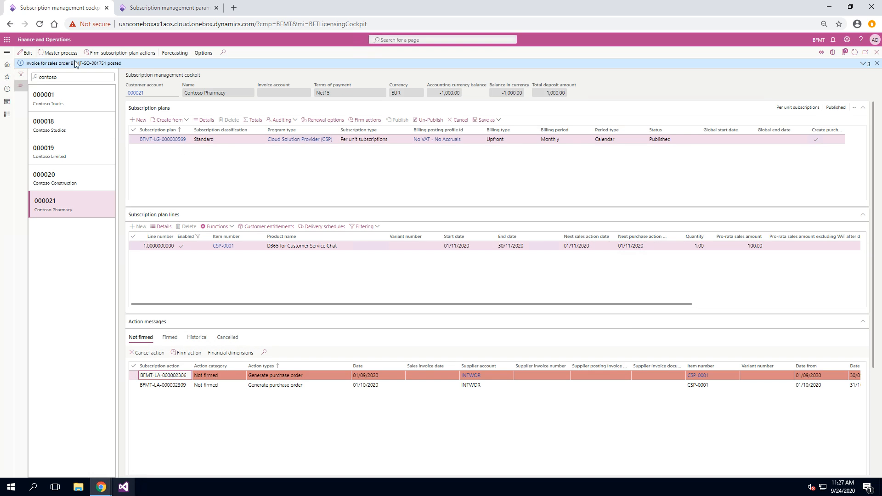
click(71, 53)
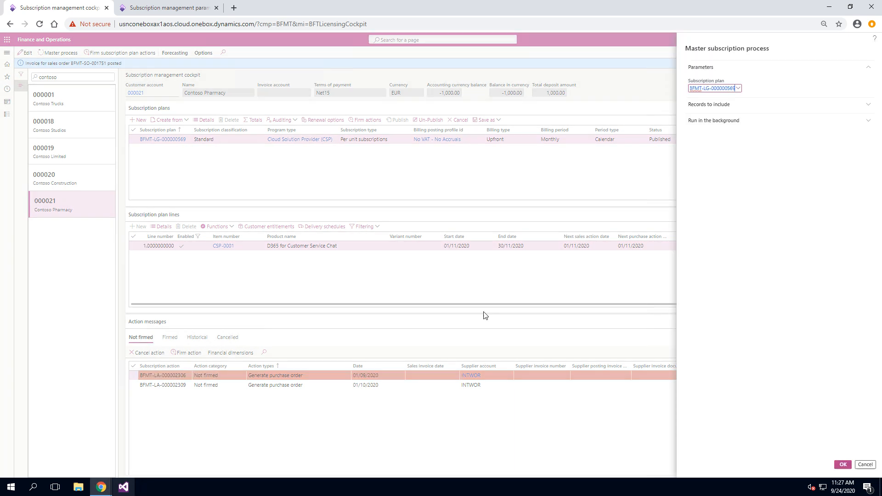
click(844, 465)
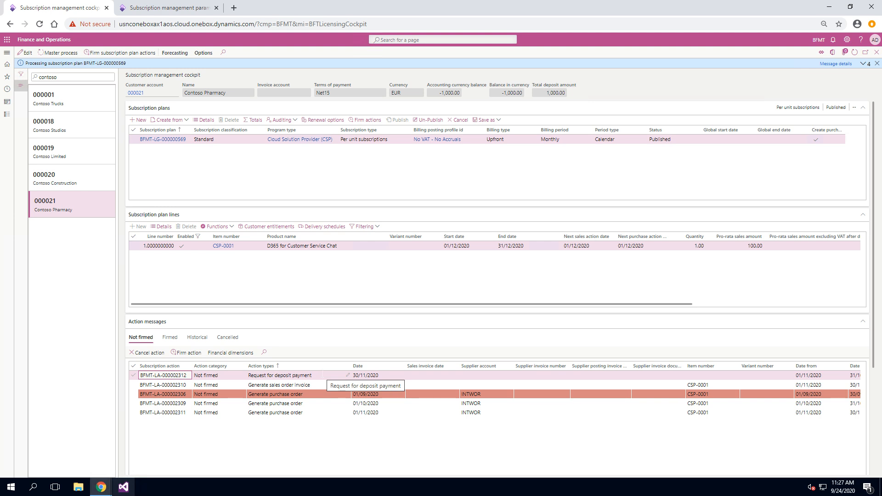
Examine the net amounts of the Request for deposit payment and Generate sales order invoice actions, and check the refreshed total deposit amount
click(324, 376)
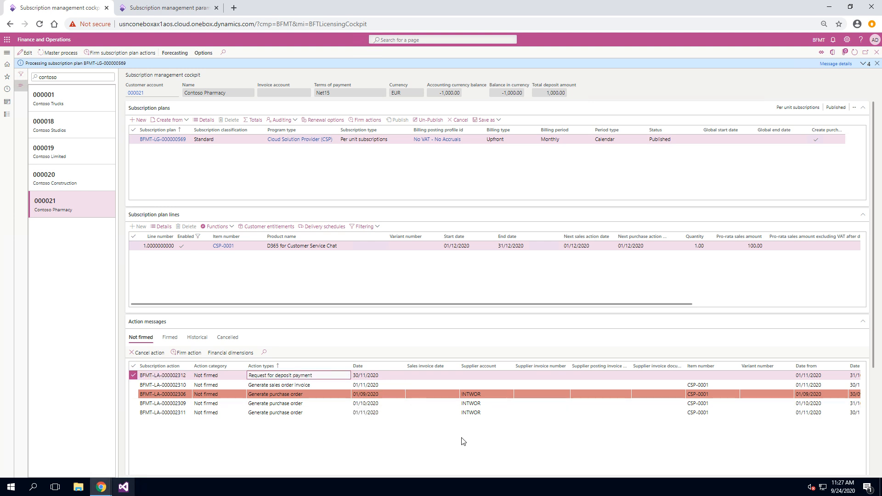
scroll(463, 442, right, 5)
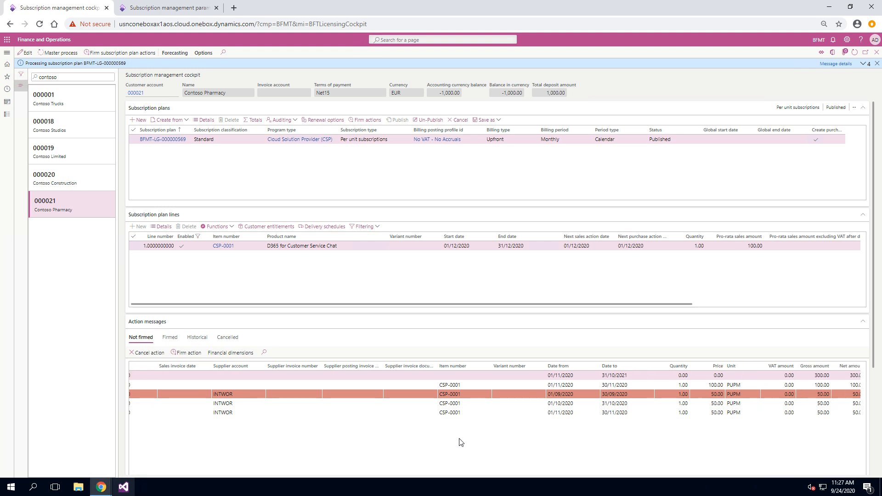
scroll(461, 443, right, 2)
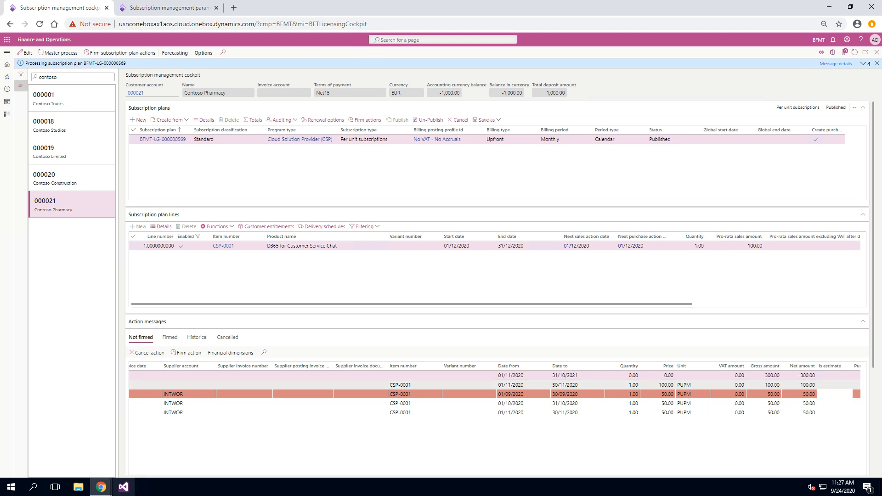
click(811, 376)
click(811, 386)
scroll(781, 434, left, 7)
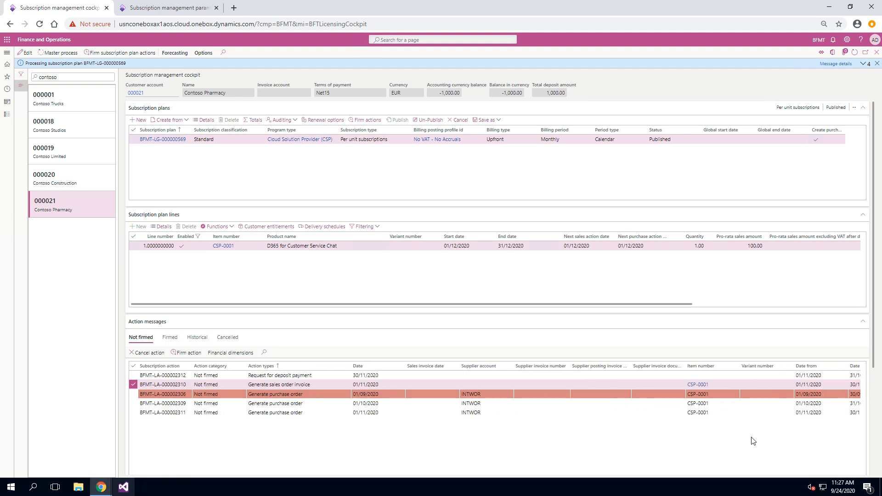
scroll(547, 460, right, 5)
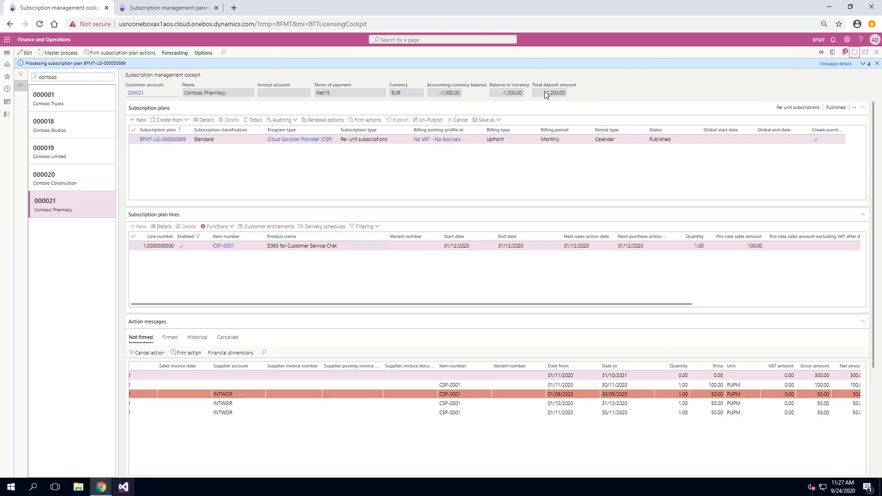
drag(546, 93, 570, 102)
scroll(355, 448, left, 5)
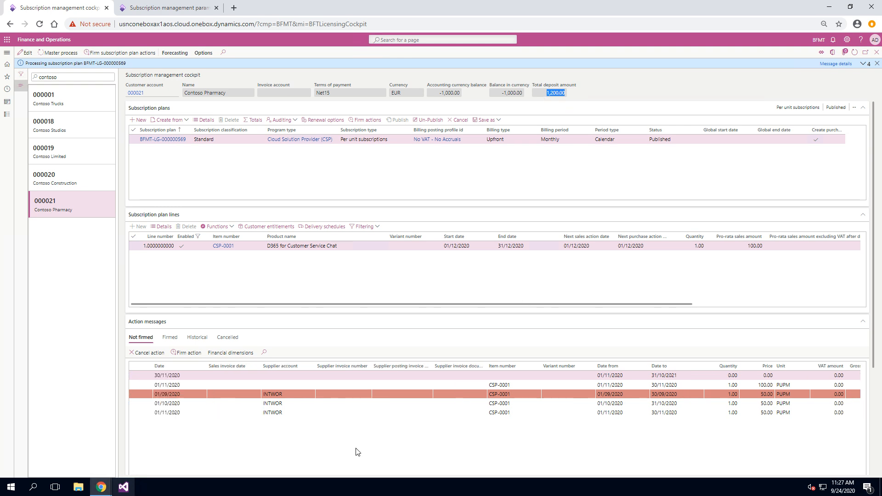
Firm the Request for deposit payment action dated 30/11/2020
click(133, 375)
click(185, 353)
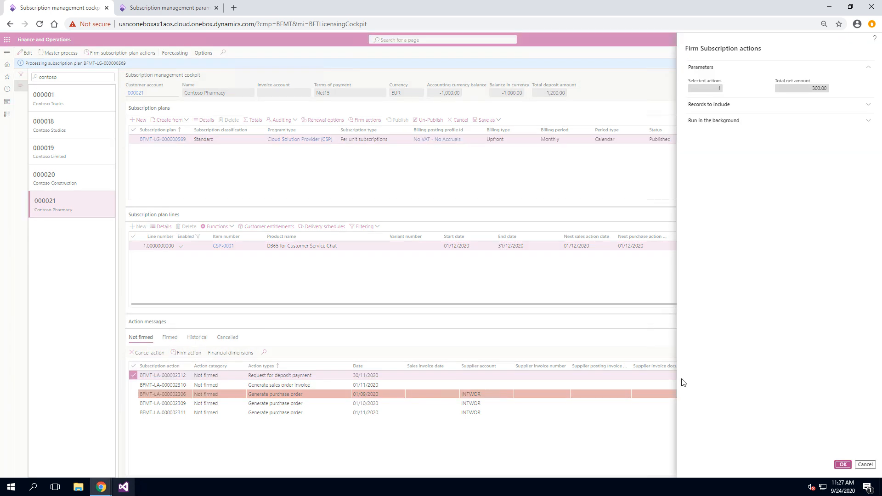
click(843, 465)
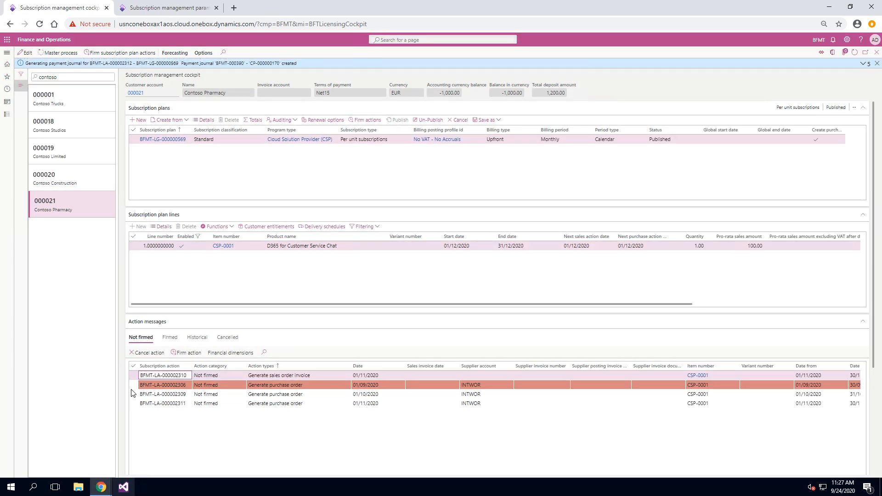
Firm the Generate sales order invoice action dated 01/11/2020
click(133, 375)
click(186, 353)
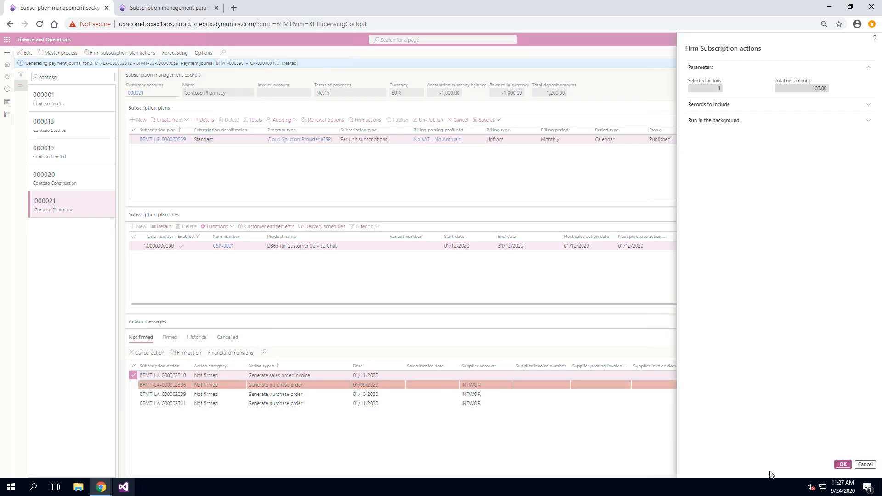
click(842, 464)
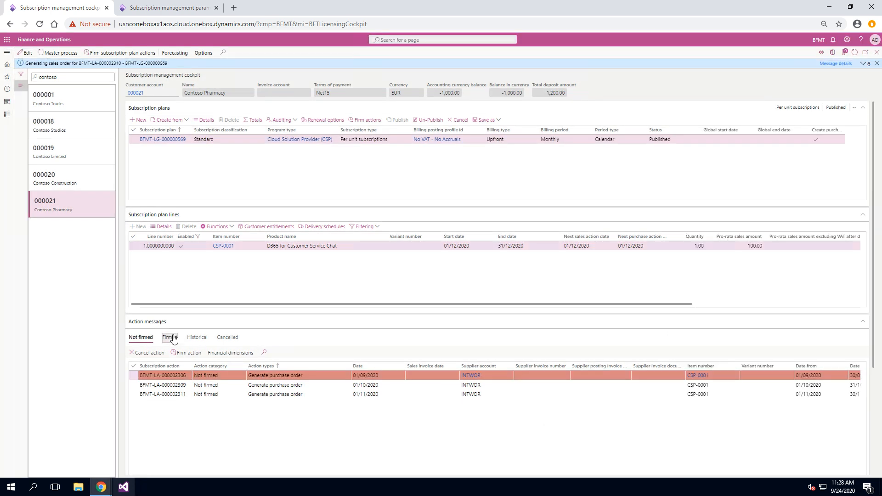
Process the payment for the firmed Request for deposit payment action dated 30/11/2020, using payment date 24/09/2020
click(170, 337)
click(134, 376)
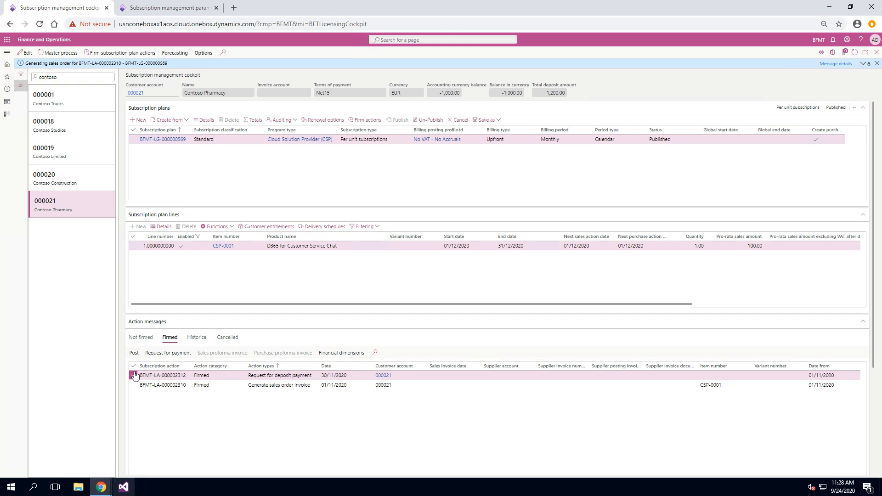
click(168, 353)
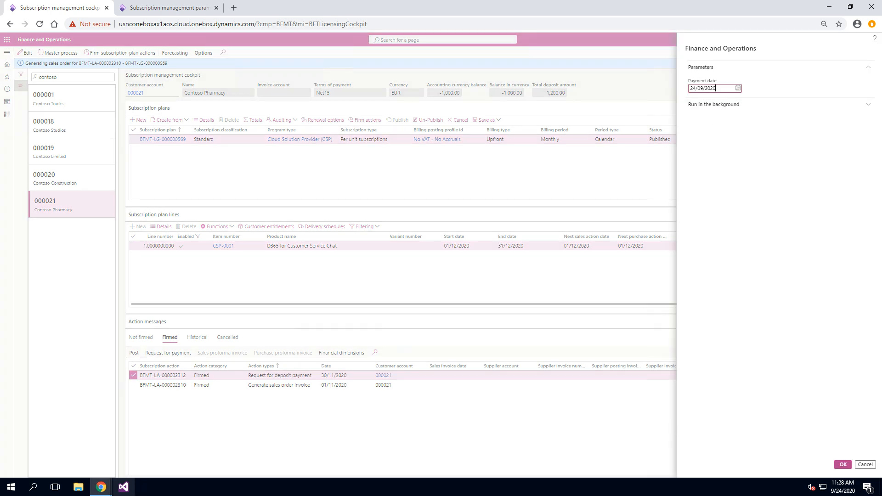
click(843, 464)
Post the firmed Generate sales order invoice action dated 01/11/2020
click(134, 376)
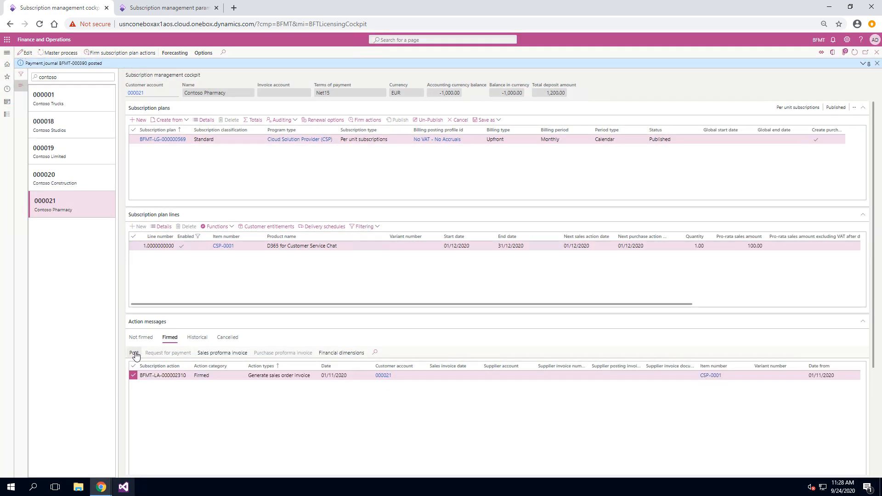
click(134, 353)
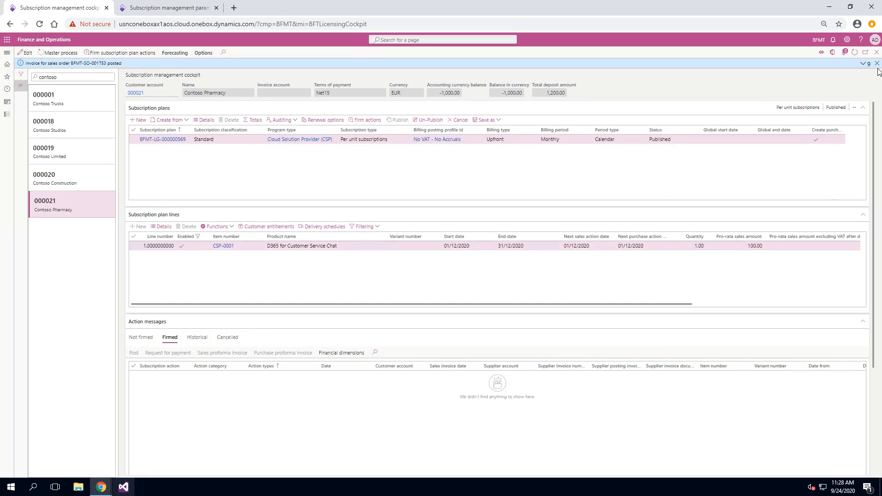
click(877, 63)
Refresh the cockpit, check the customer's total deposit amount and balance, and view the remaining not-firmed actions
click(856, 53)
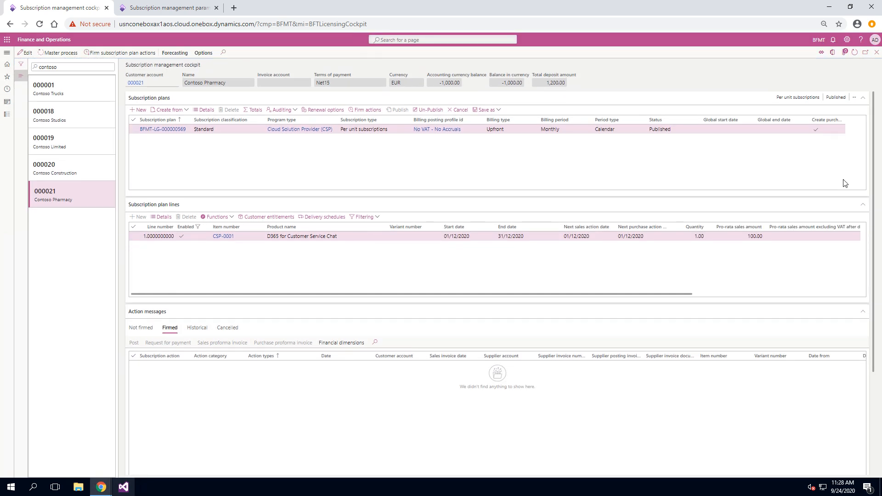
click(550, 84)
click(508, 88)
click(149, 330)
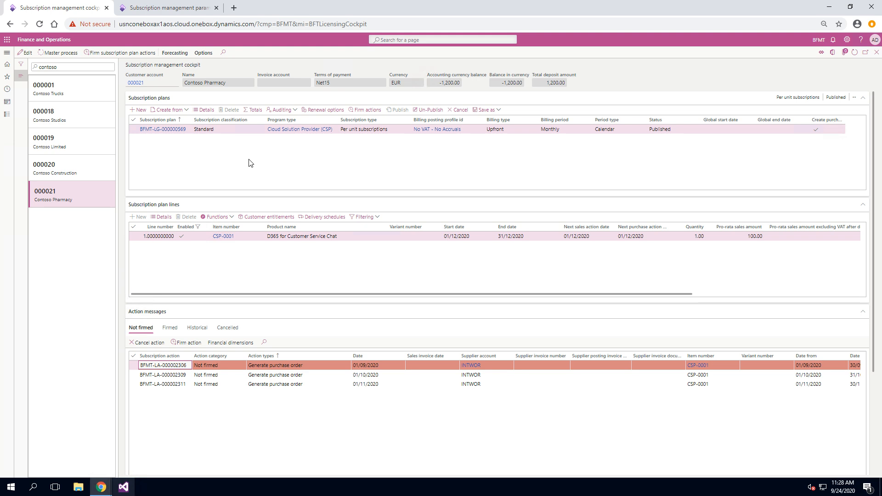
Start a new subscription plan for Contoso Pharmacy with program type Cloud Solution Provider (CSP) and subscription type Consumption subscriptions
click(147, 114)
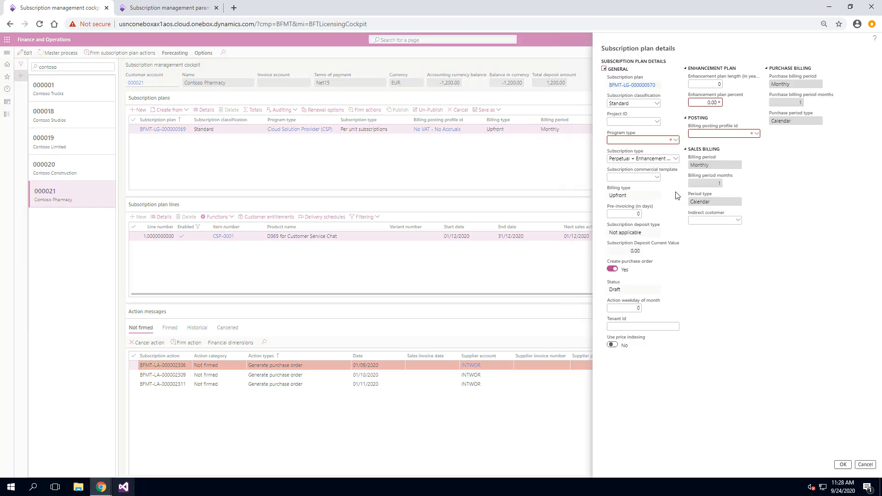
click(676, 140)
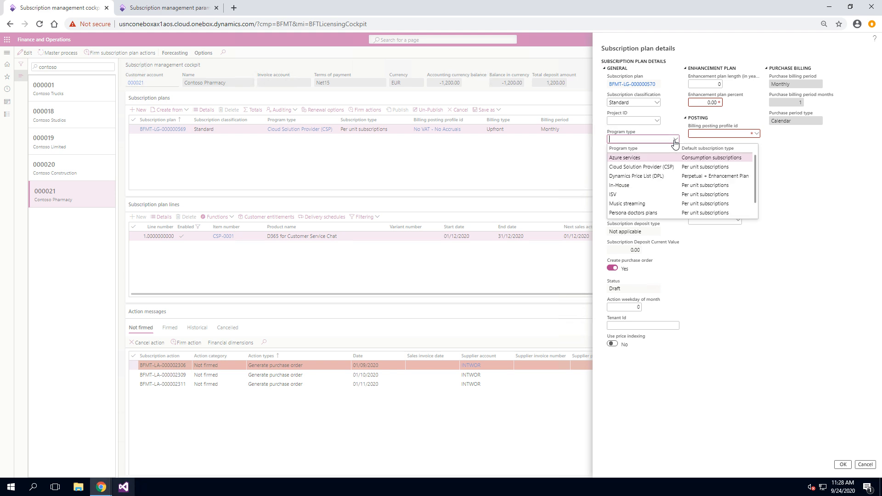
click(668, 169)
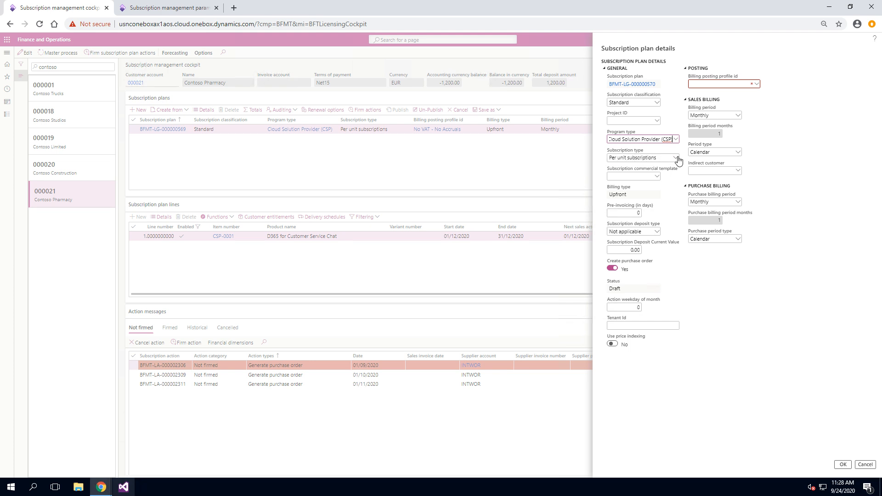
click(675, 159)
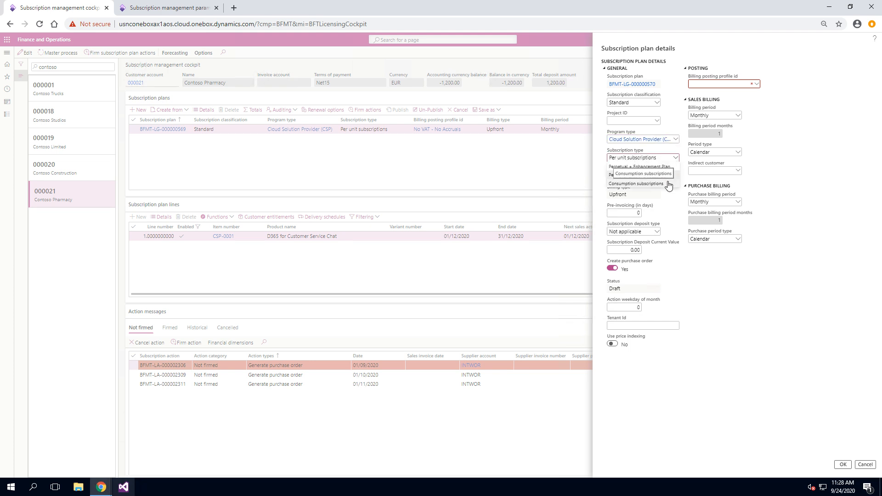
click(669, 184)
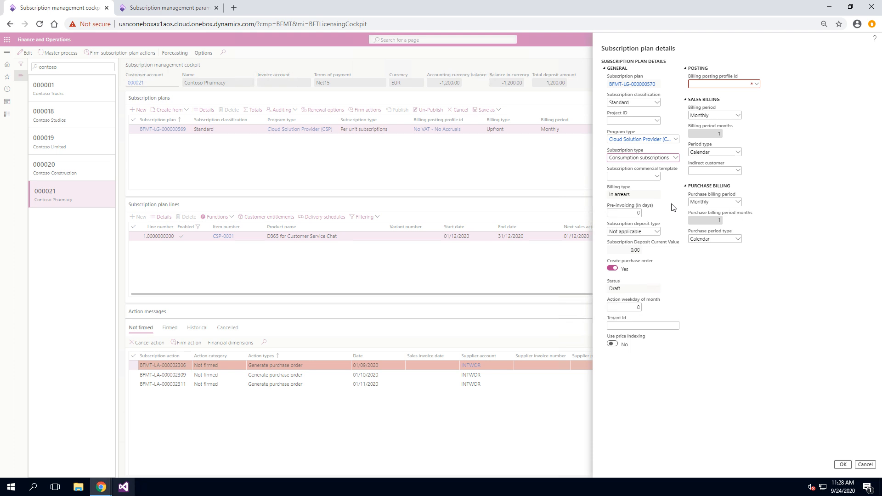
Set the new plan's subscription deposit type to Security, with security type Amount and a security value of 900
click(656, 233)
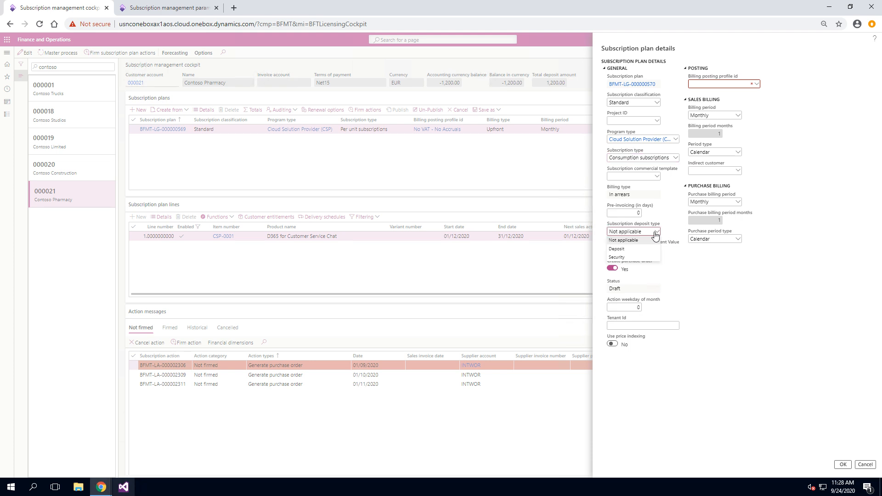
click(634, 257)
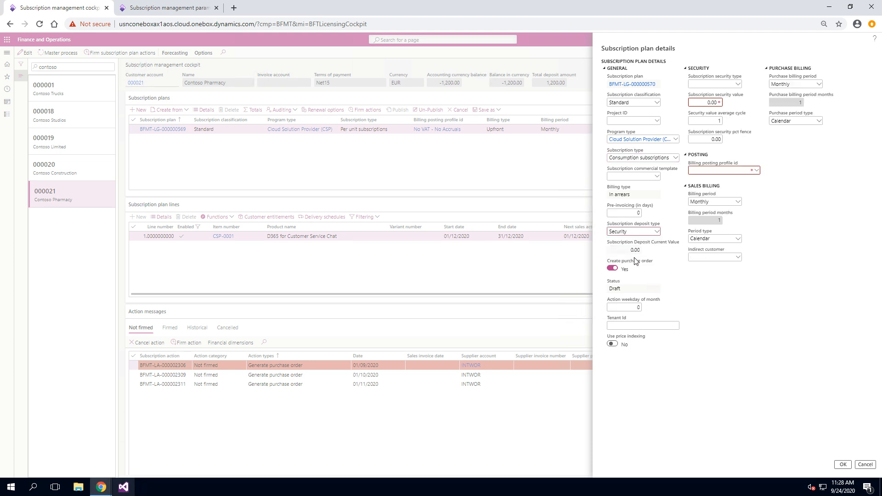
click(738, 85)
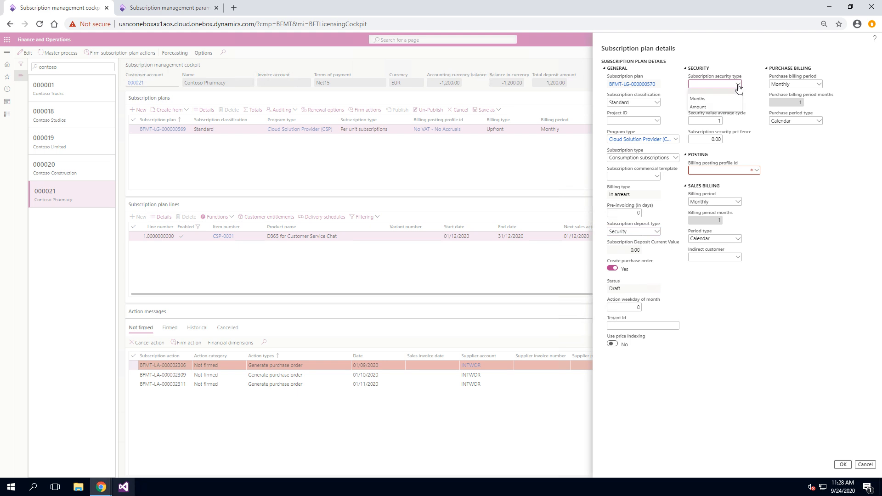
click(698, 99)
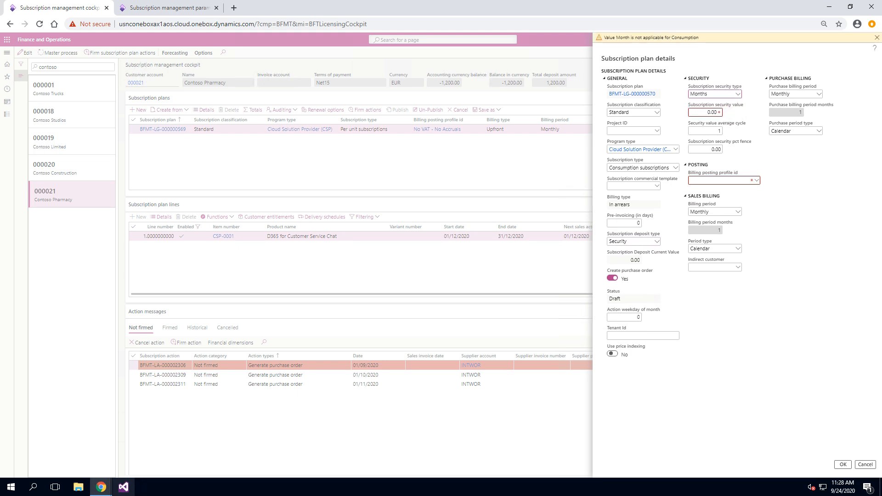
click(739, 94)
click(735, 113)
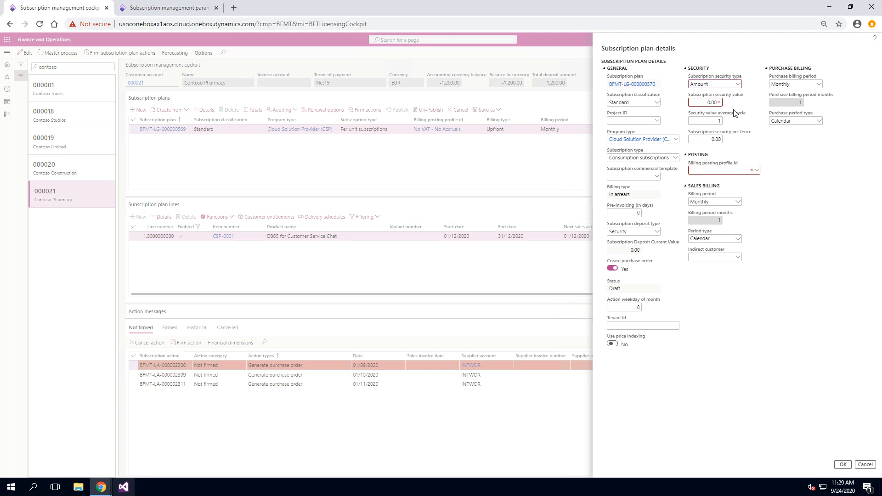
key(Tab)
text(900)
Set the plan's security value average cycle to 3 and its subscription security pct fence to 5
click(720, 120)
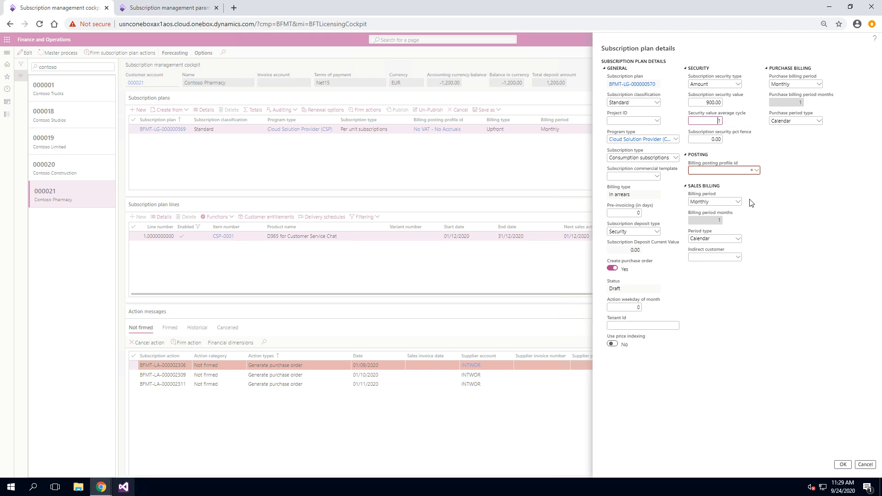
text(3)
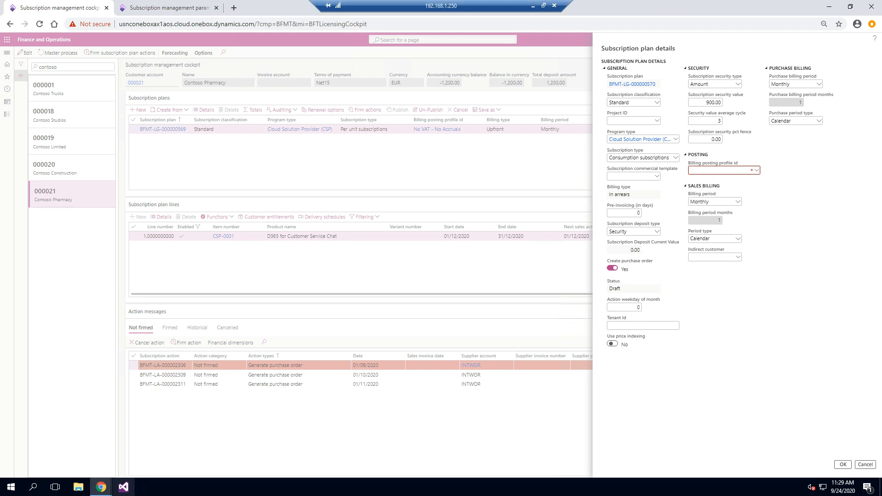
click(708, 139)
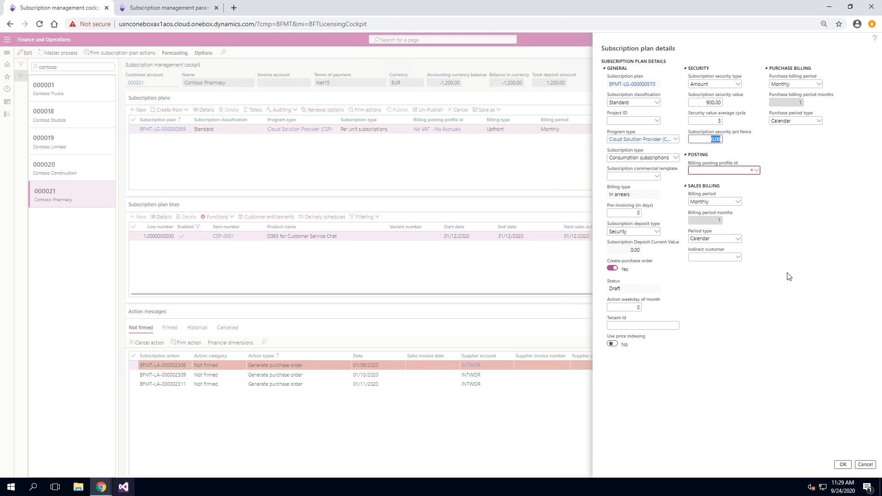
text(5)
click(795, 159)
Assign the billing posting profile No VAT - No Accruals and create the consumption plan
click(757, 170)
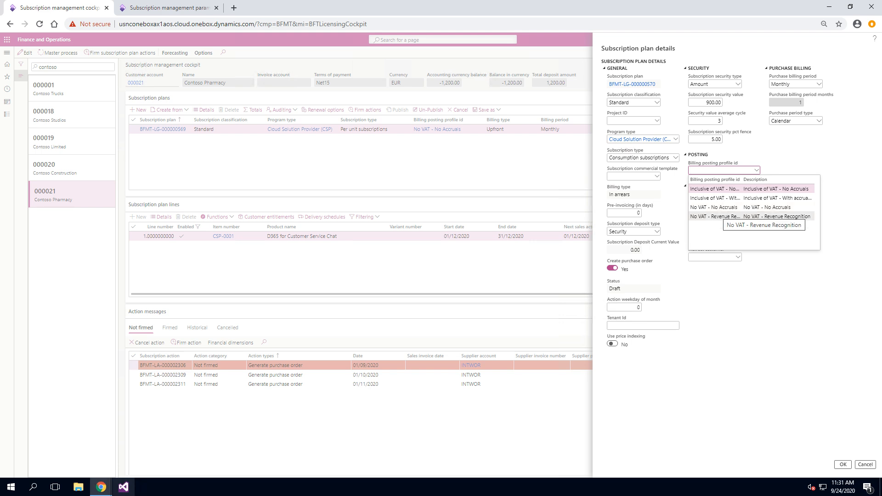
click(715, 207)
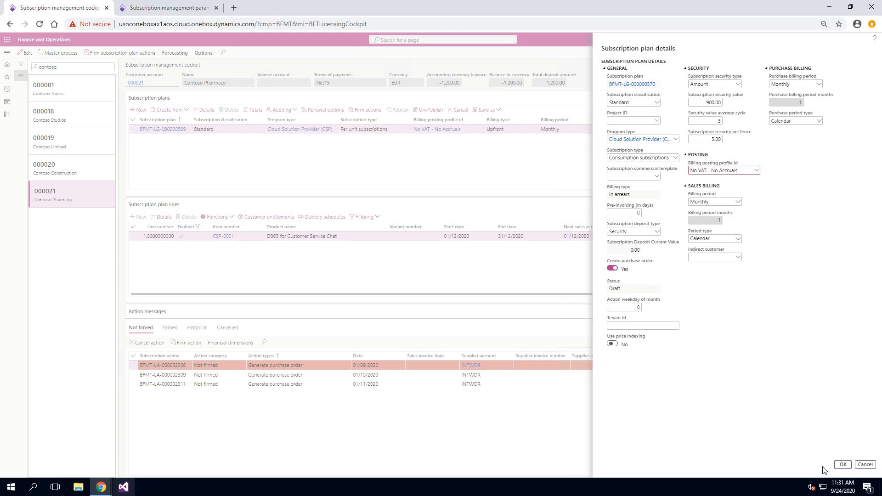
click(843, 466)
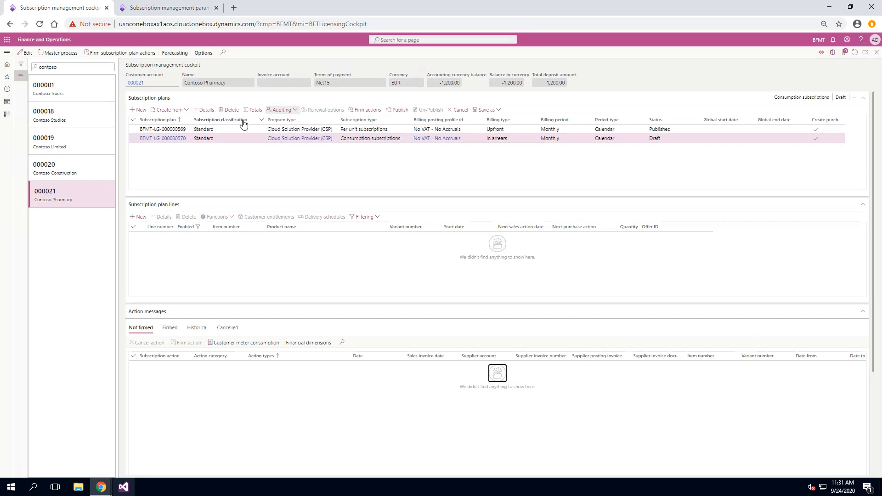
Add a plan line for item AZ-0001 with estimated consumption 300 and start date 01/09/2020, and publish the consumption plan
click(141, 217)
click(660, 134)
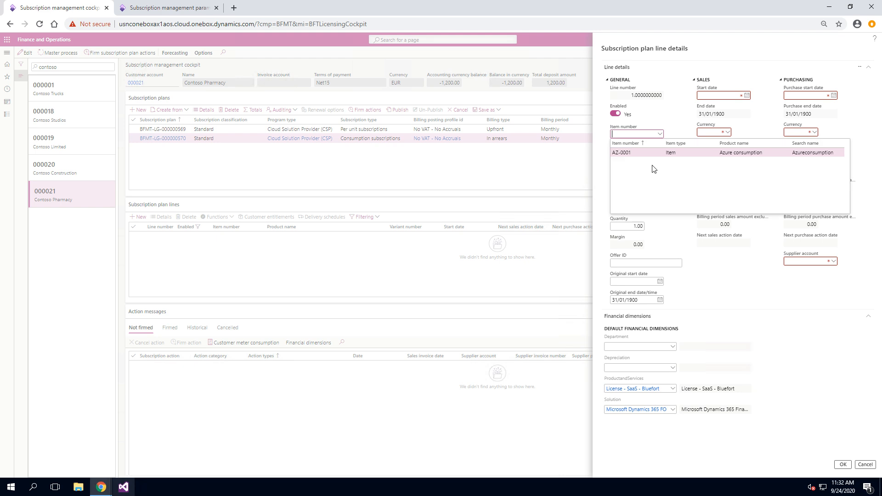
click(649, 152)
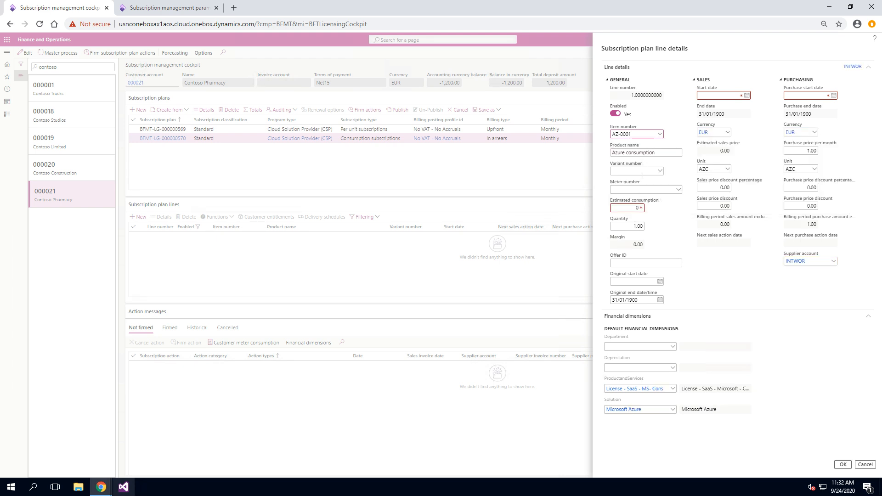
click(641, 208)
text(300)
click(748, 97)
click(718, 131)
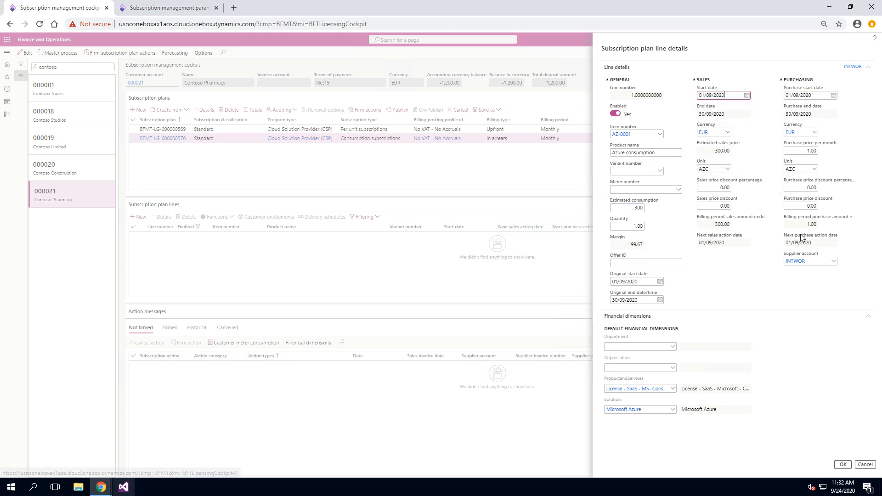
click(843, 465)
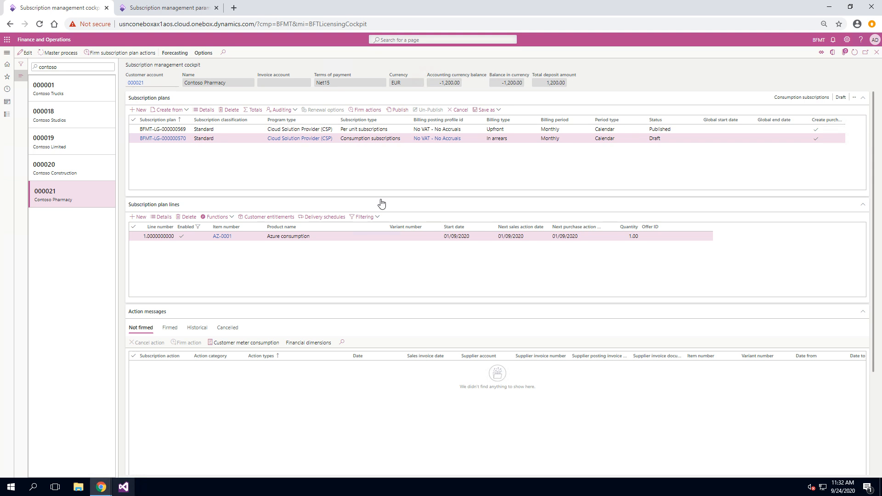
click(395, 114)
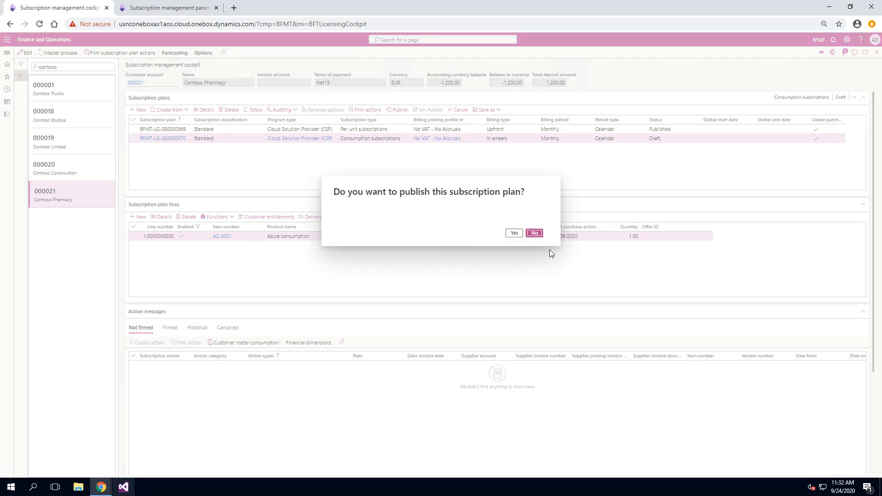
Set the test date in the subscription management parameters to 30/09/2020 and save
click(194, 6)
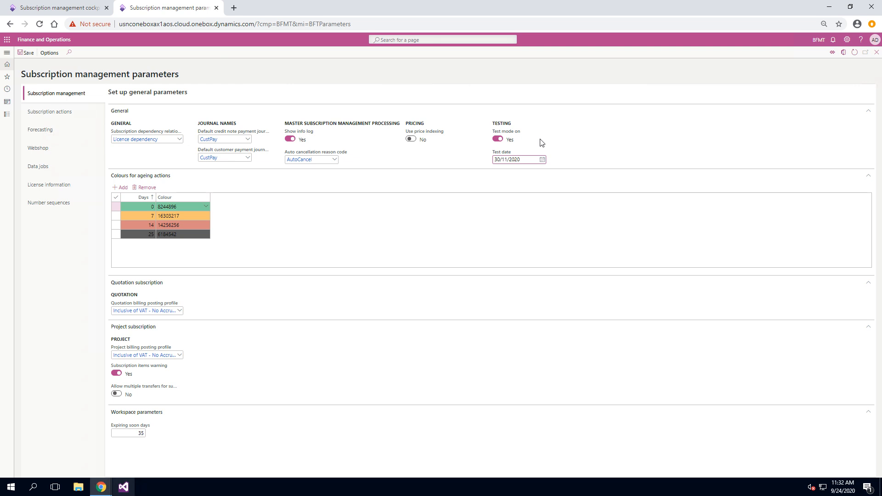
click(543, 159)
click(504, 173)
click(505, 173)
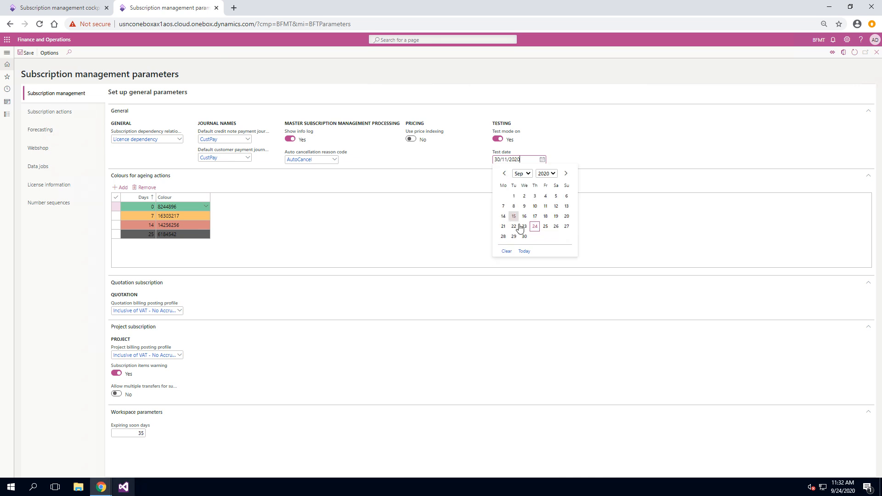
click(525, 236)
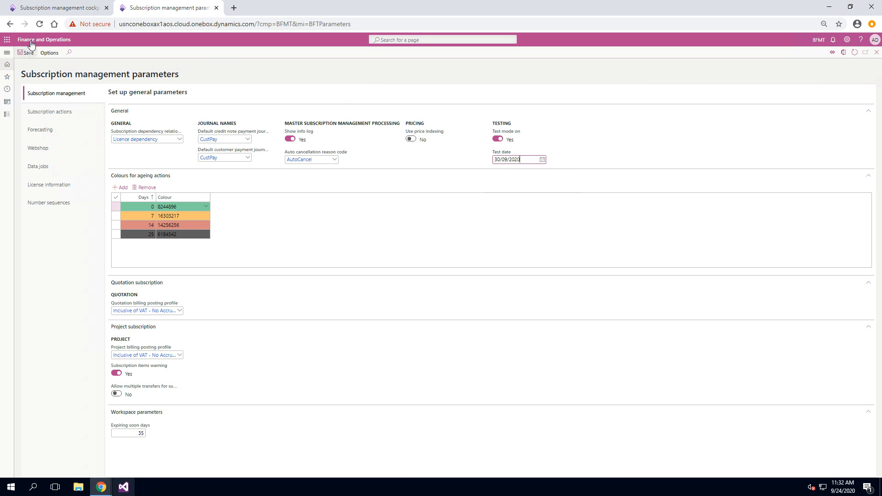
Run the master subscription process for the published consumption plan from the subscription management cockpit
click(58, 7)
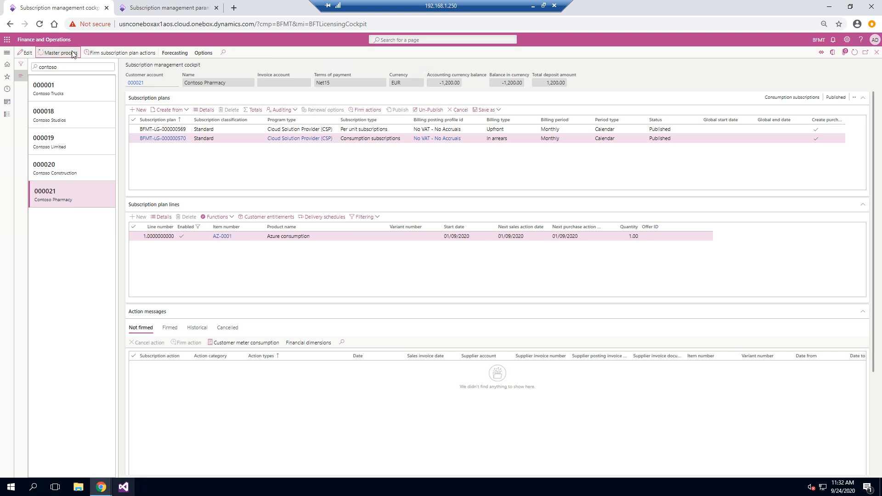
click(58, 52)
click(843, 465)
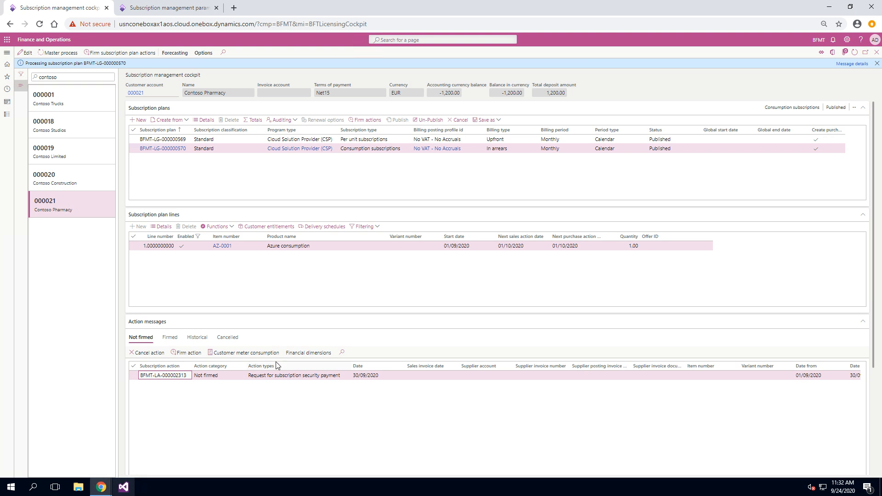
Examine the dates, gross amount and net amount of the Request for subscription security payment action
scroll(437, 423, right, 3)
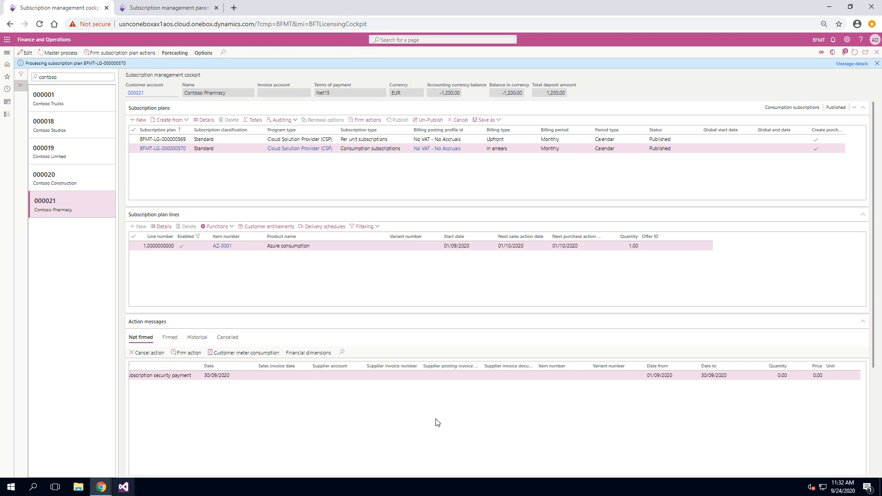
scroll(437, 423, right, 2)
scroll(437, 422, right, 1)
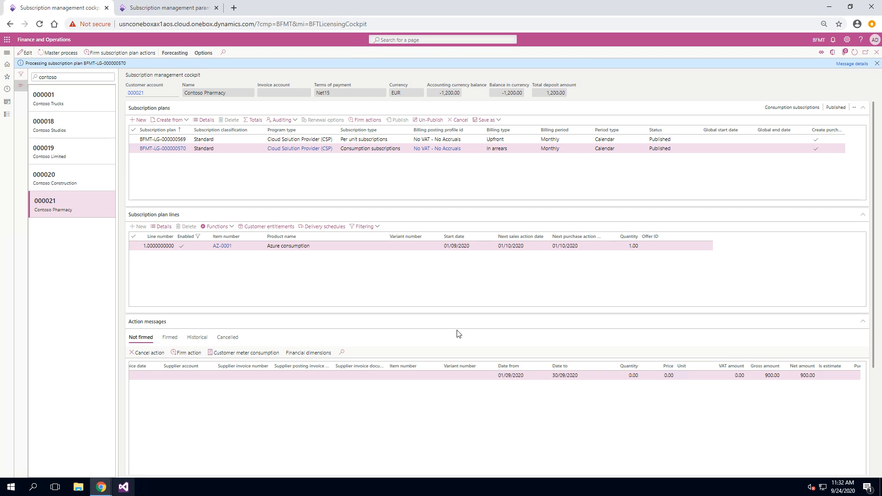
scroll(308, 444, left, 3)
scroll(309, 444, left, 3)
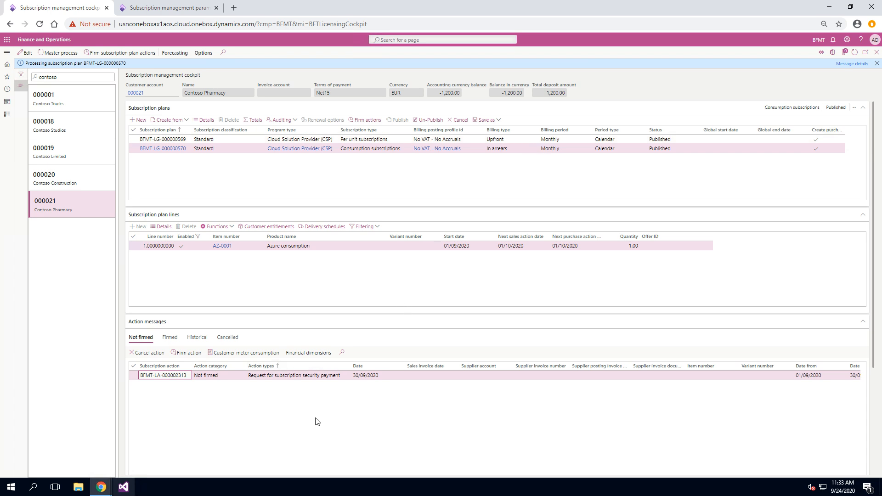
Firm the Request for subscription security payment action of the Azure consumption plan
click(133, 376)
click(201, 354)
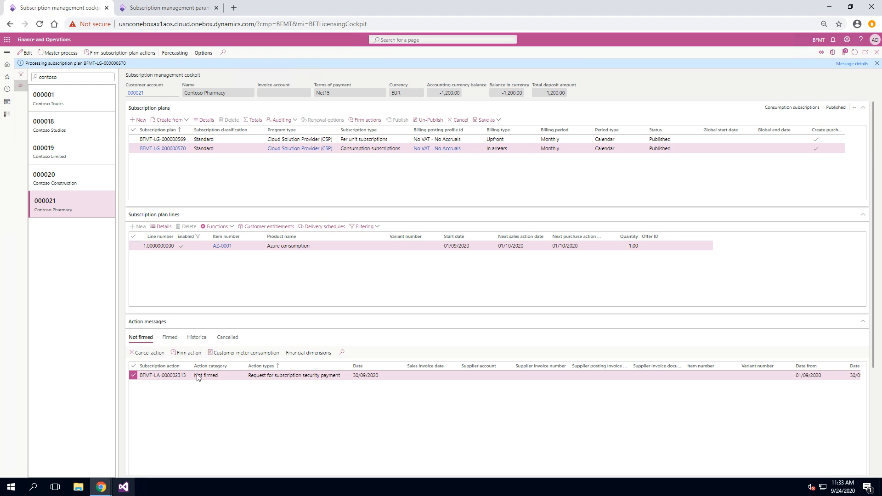
click(843, 468)
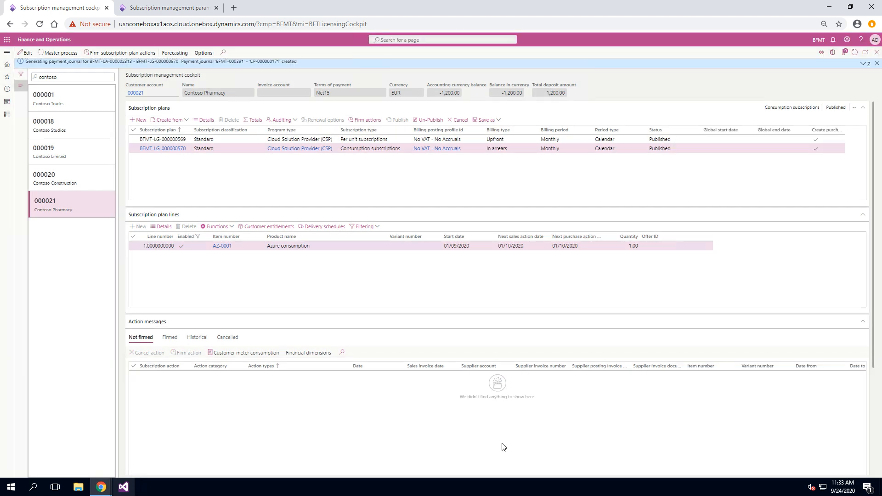
Post the firmed subscription security payment action and refresh the cockpit data
click(170, 337)
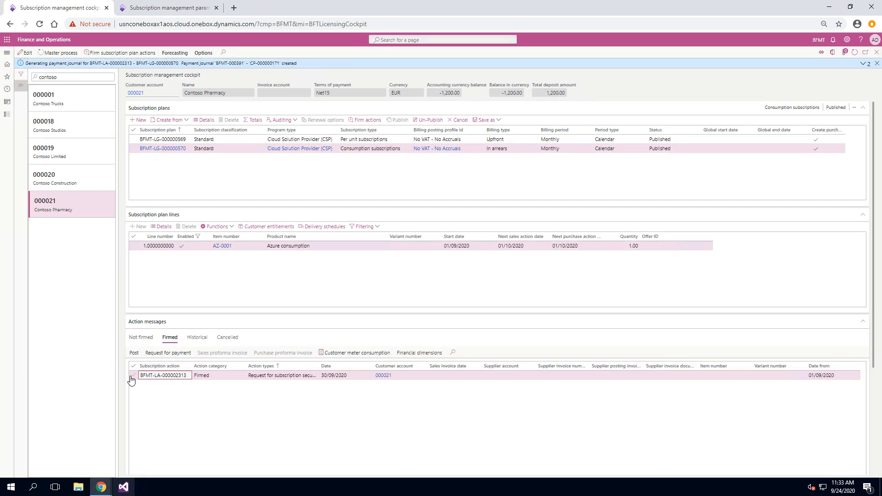
click(133, 375)
click(134, 353)
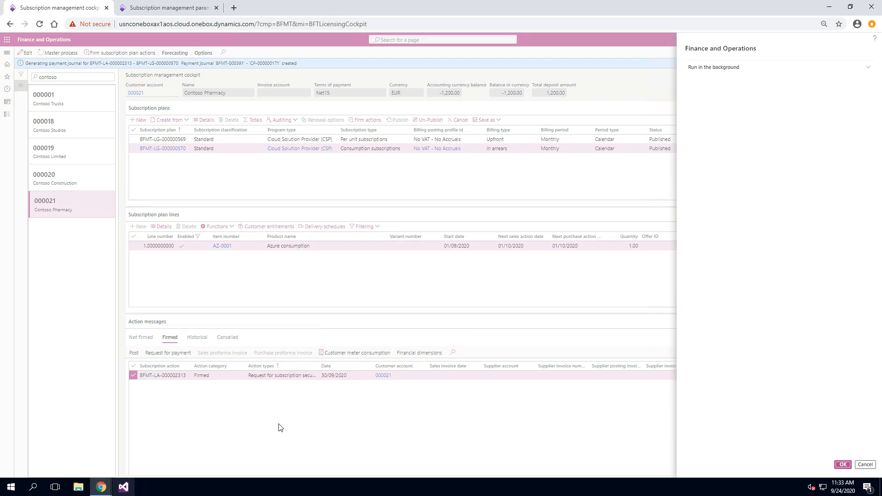
click(844, 465)
click(137, 337)
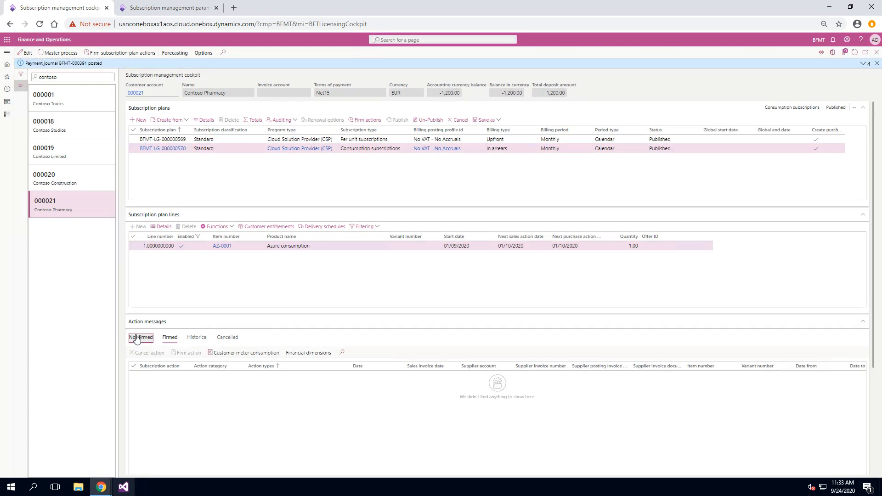
click(855, 53)
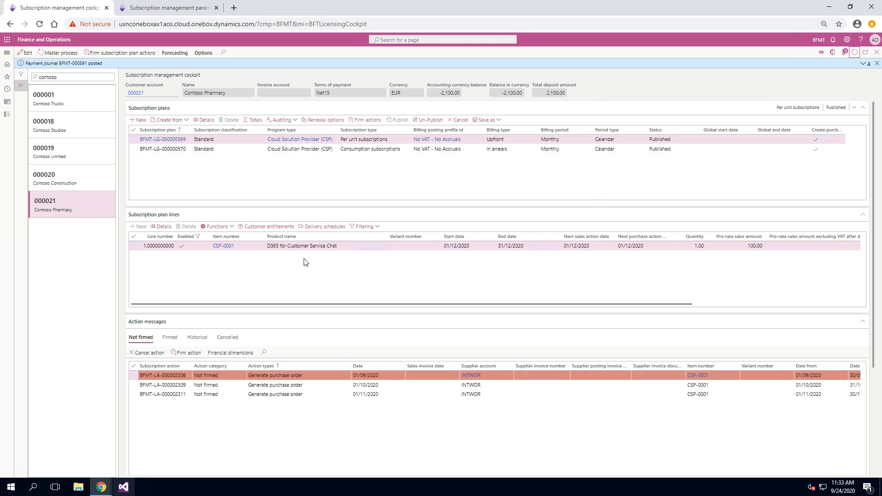
Compare the consumption plan's current deposit value and security value with the customer's balance and total deposit amount
click(307, 148)
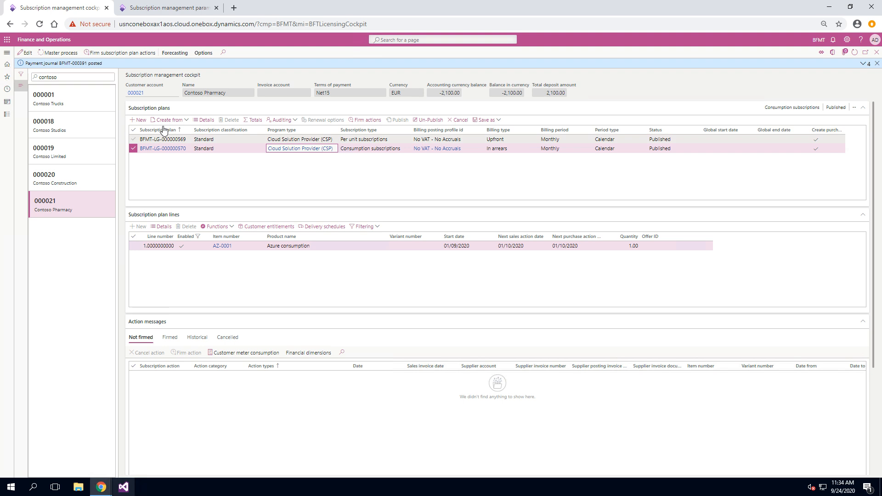
click(207, 120)
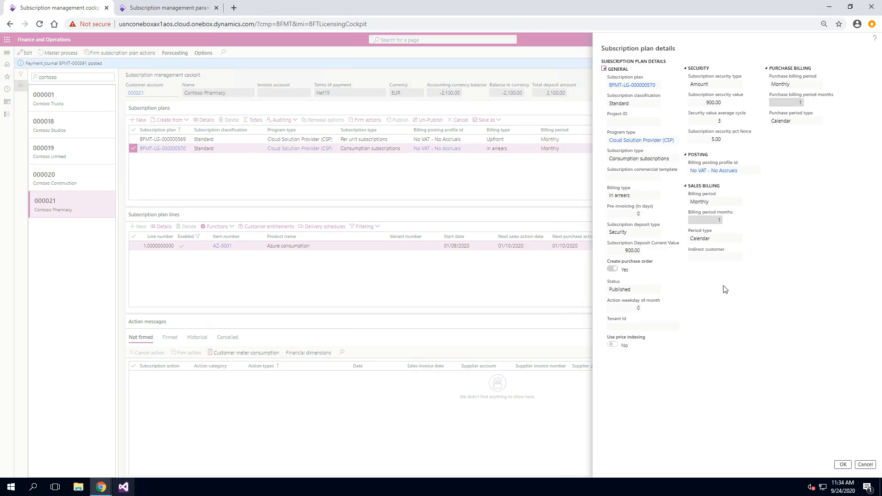
click(624, 250)
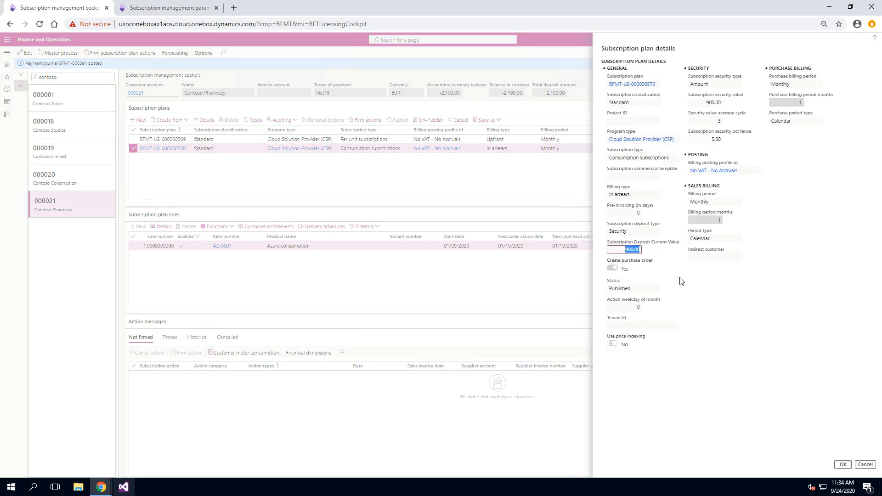
click(713, 103)
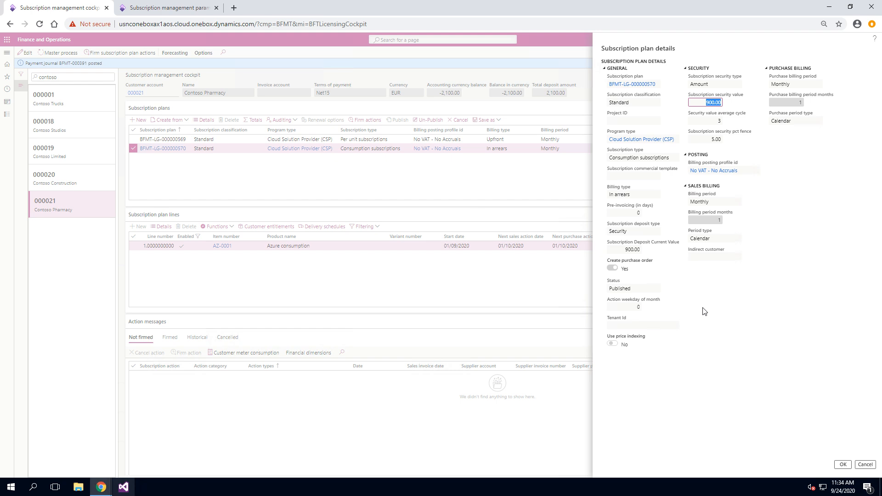
click(844, 465)
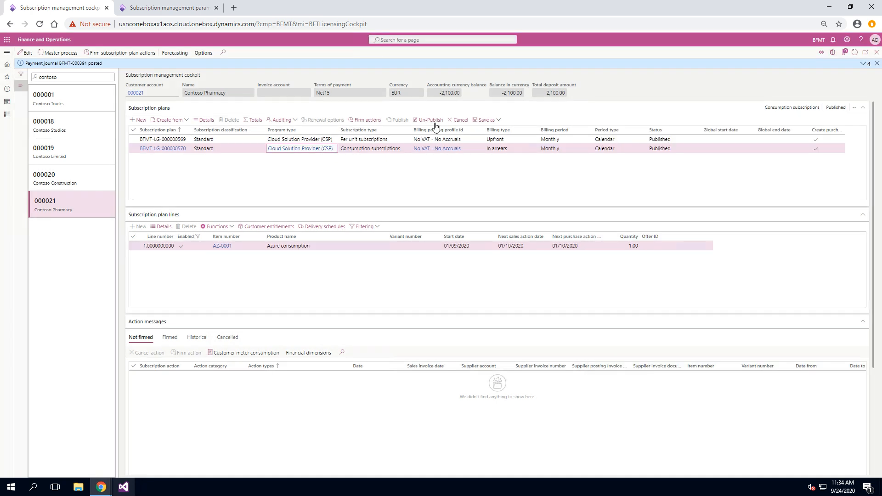
click(508, 93)
click(547, 94)
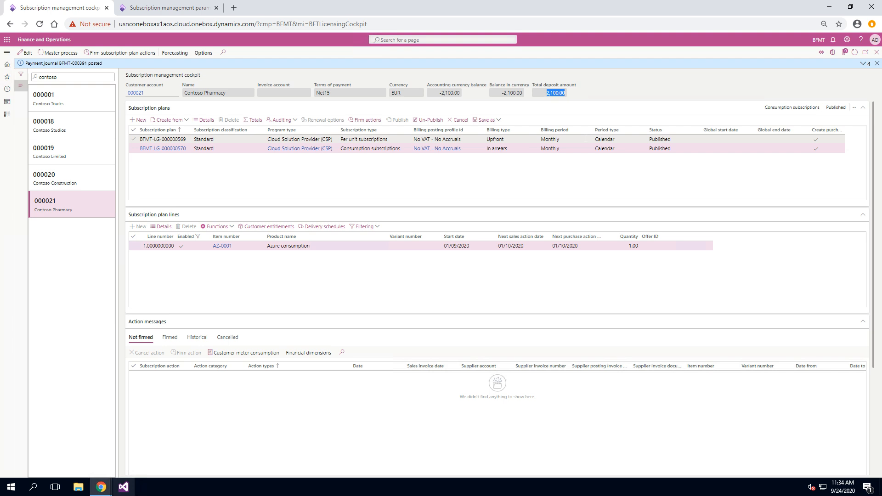
Set the test date in the subscription management parameters to 31/10/2020 and save
click(166, 8)
click(543, 161)
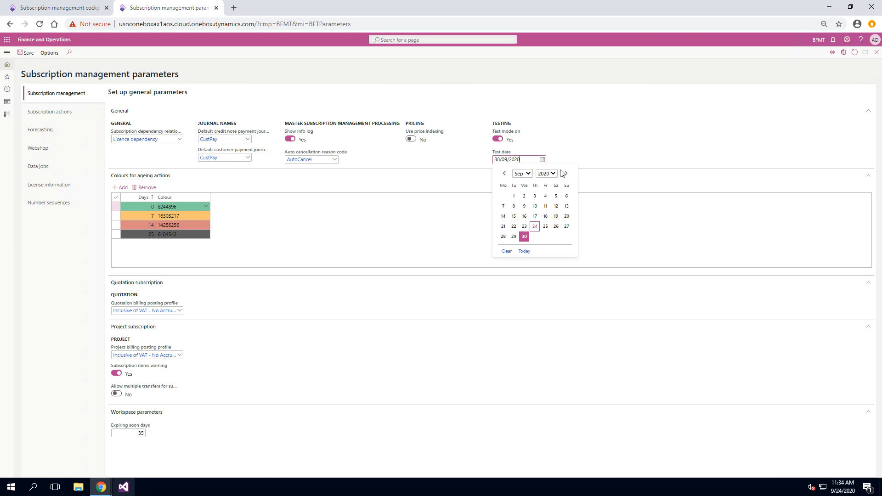
click(563, 174)
click(556, 243)
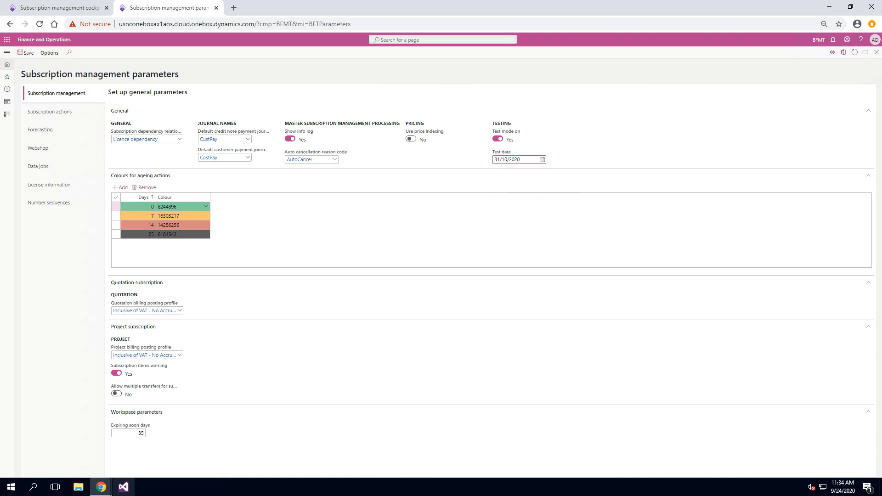
click(25, 52)
Reopen the subscription management cockpit, filter the customers by name on "contoso" and select Contoso Pharmacy
click(68, 8)
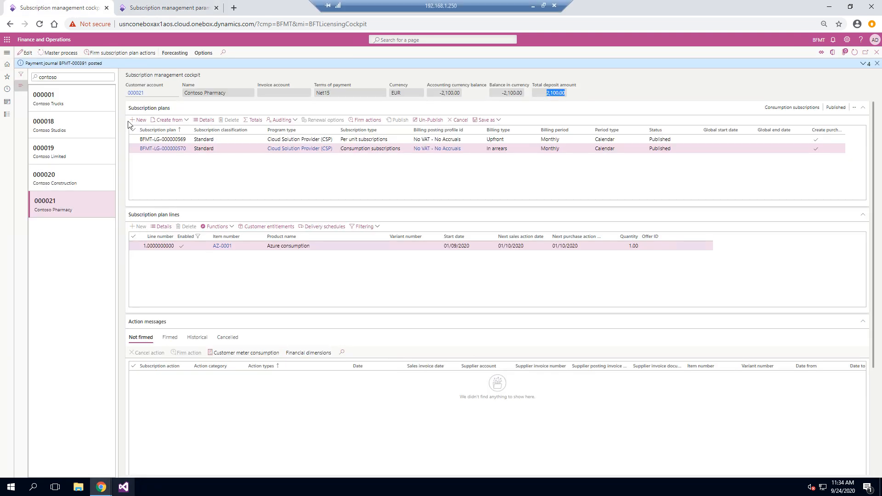
click(57, 45)
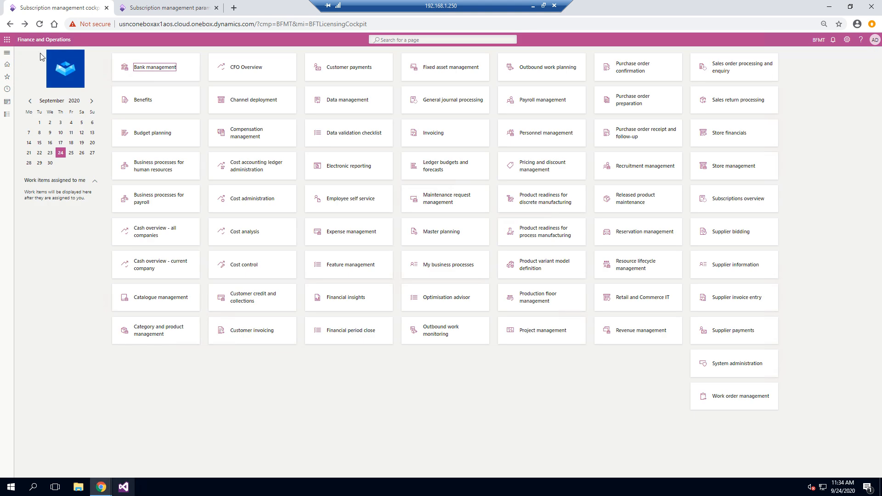
click(7, 53)
click(170, 113)
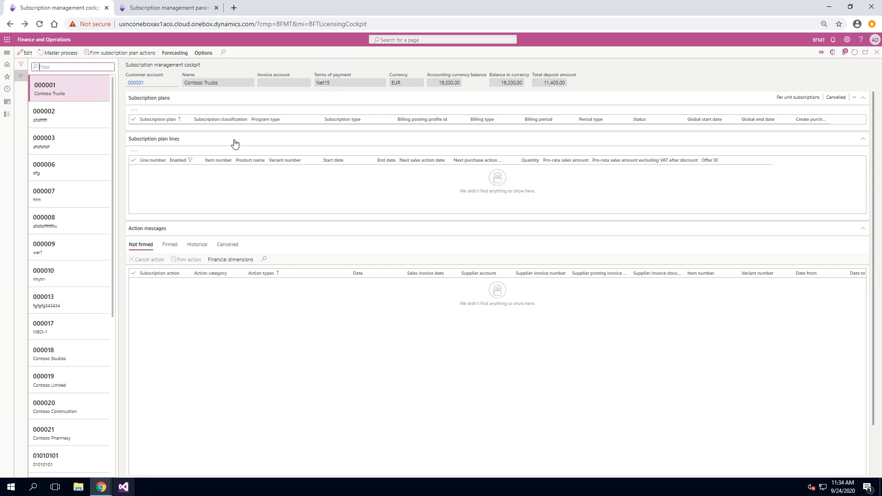
text(contoso)
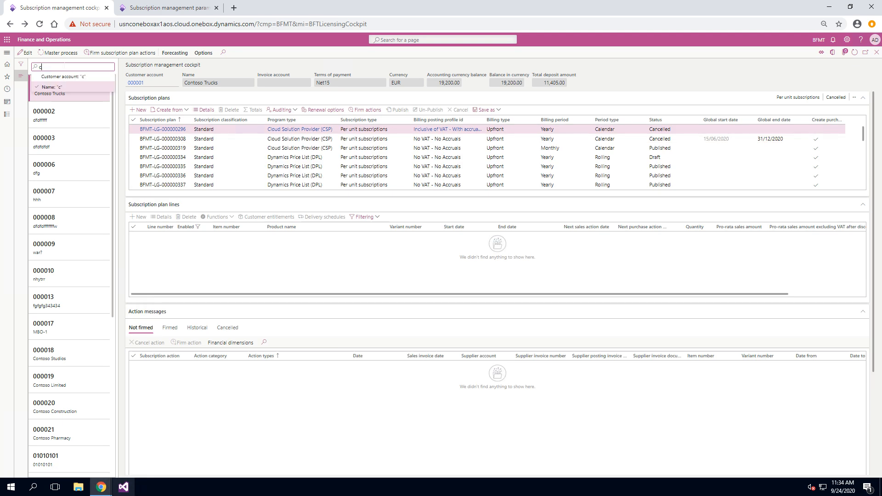
click(64, 87)
click(68, 201)
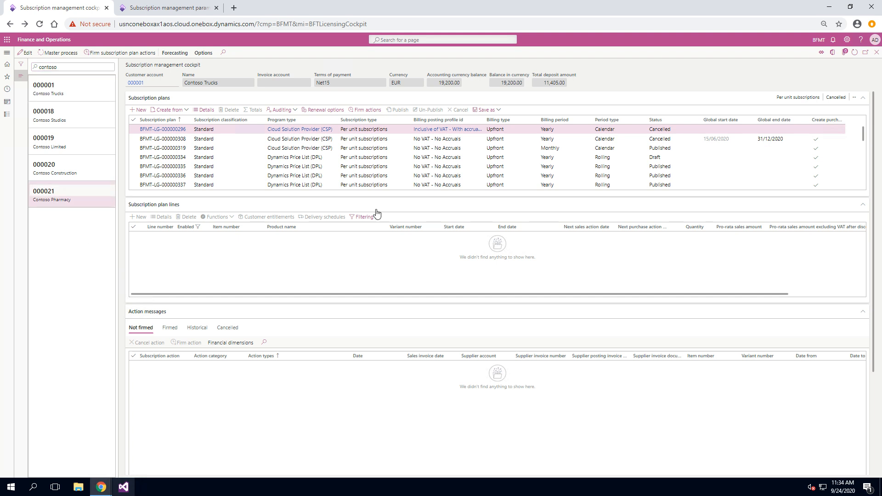
Run the master process for Contoso Pharmacy's consumption subscriptions plan
click(250, 139)
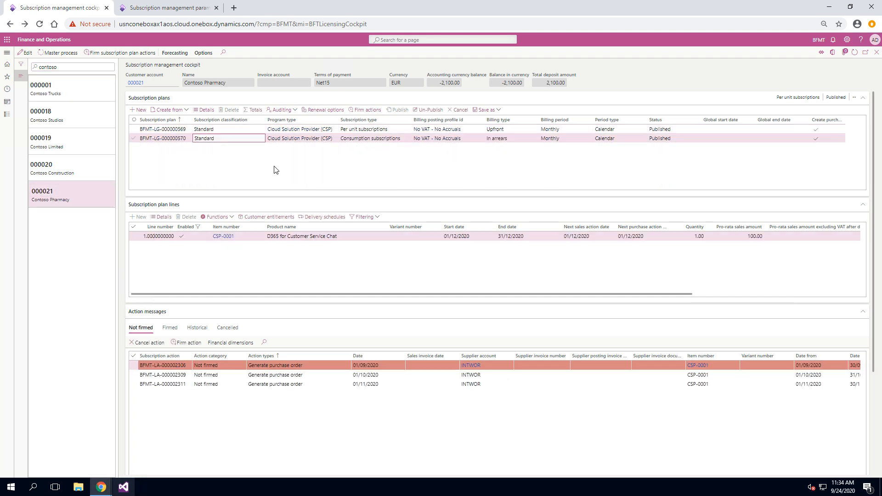
click(62, 52)
click(844, 465)
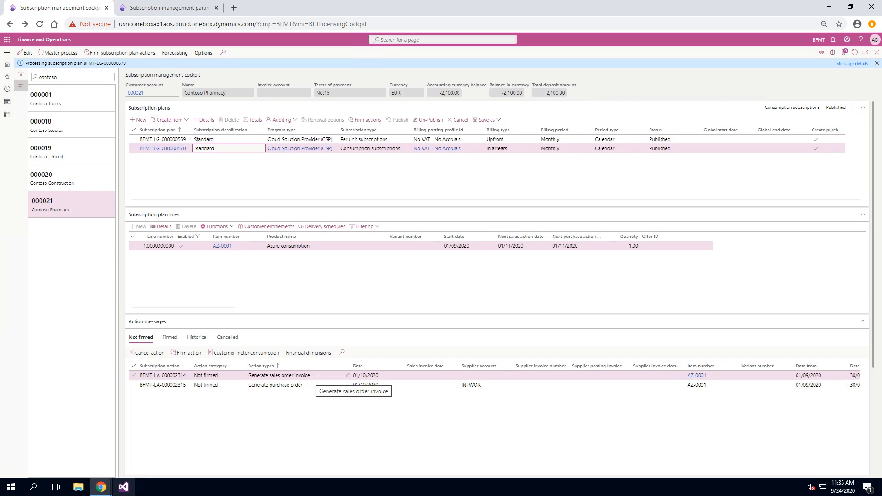
Check the action date and billed period of the Generate sales order invoice action against the plan's billing type
click(372, 375)
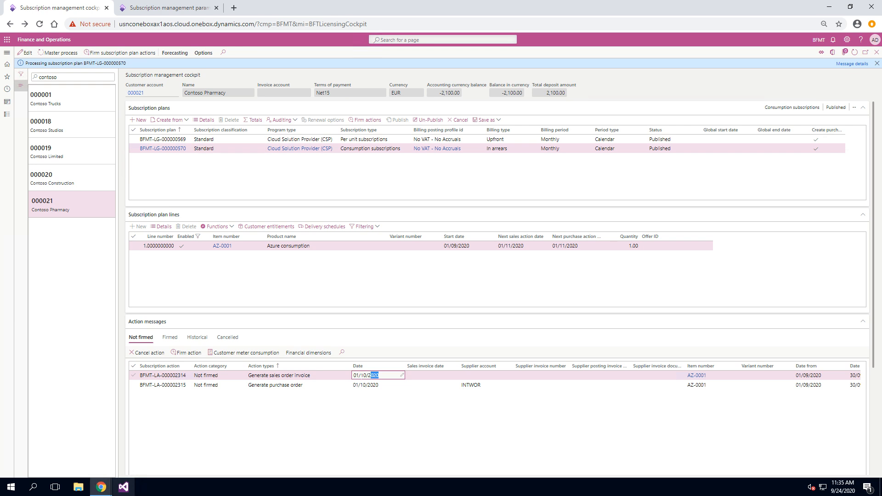
scroll(444, 407, right, 2)
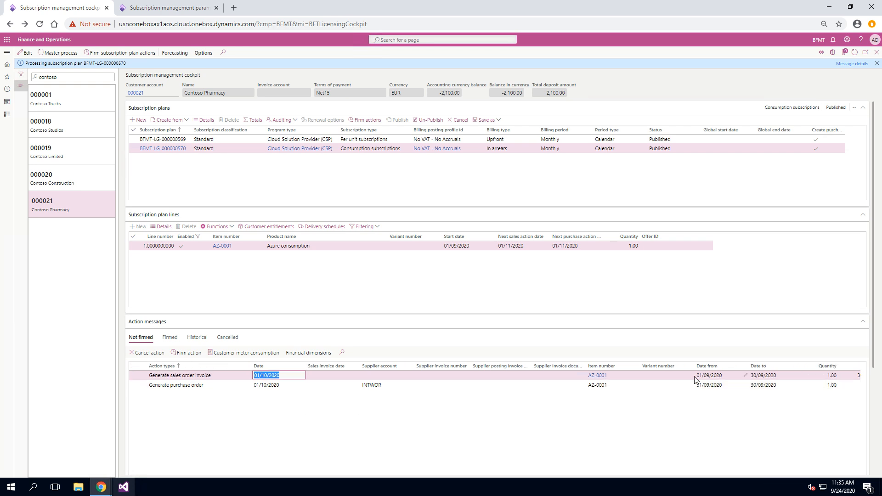
click(709, 376)
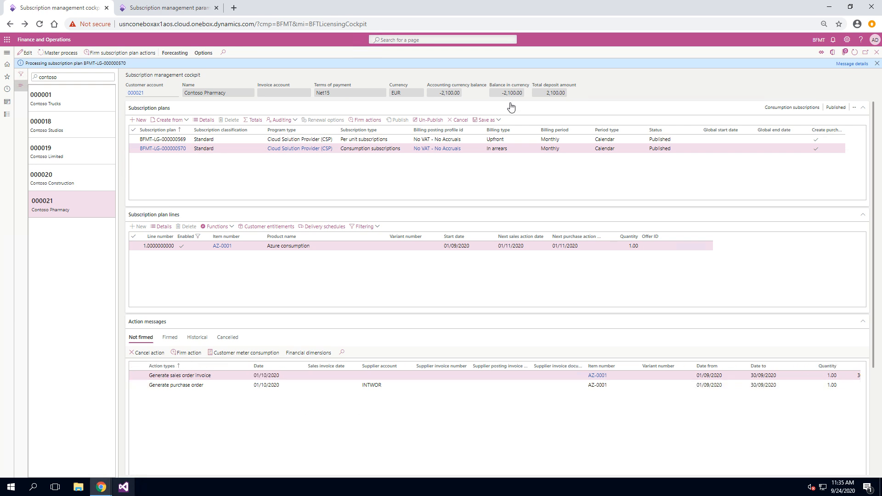
click(498, 149)
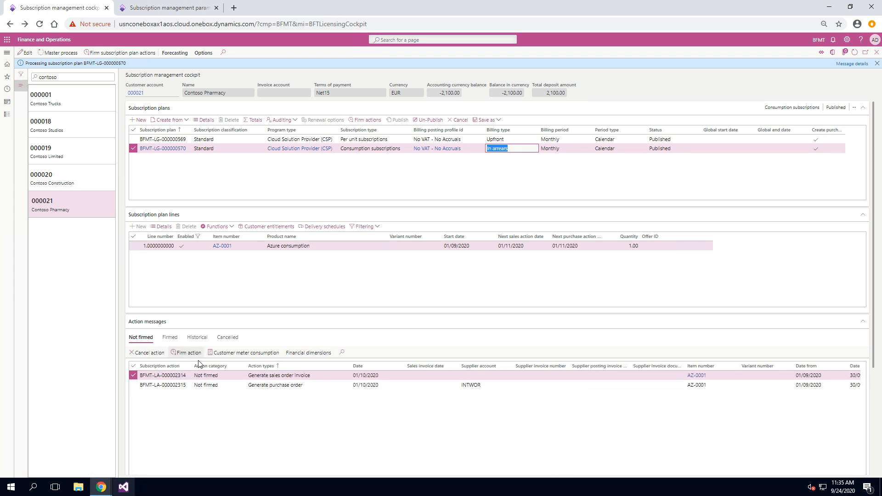
Try to firm the Generate sales order invoice action while it is still marked as an estimate
click(186, 353)
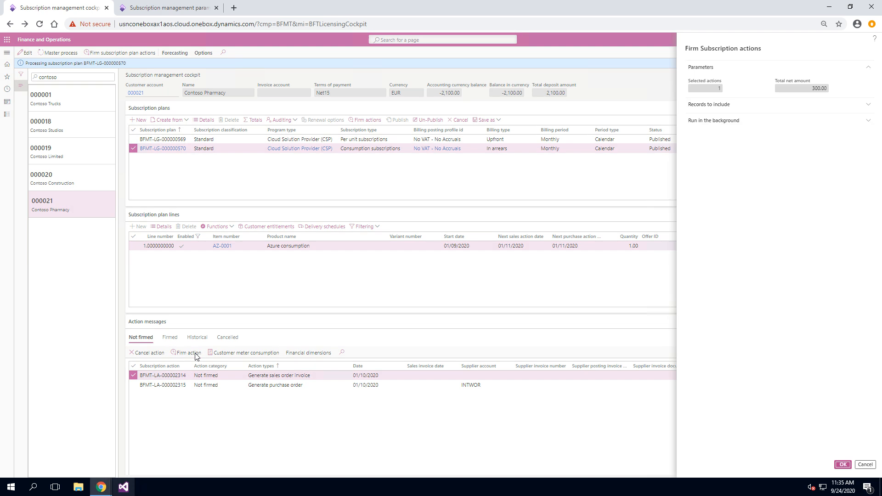
click(844, 465)
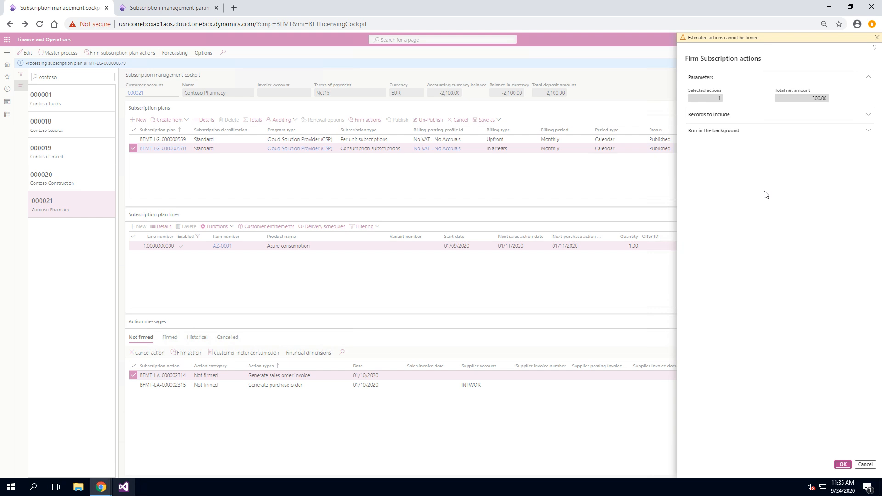
click(865, 465)
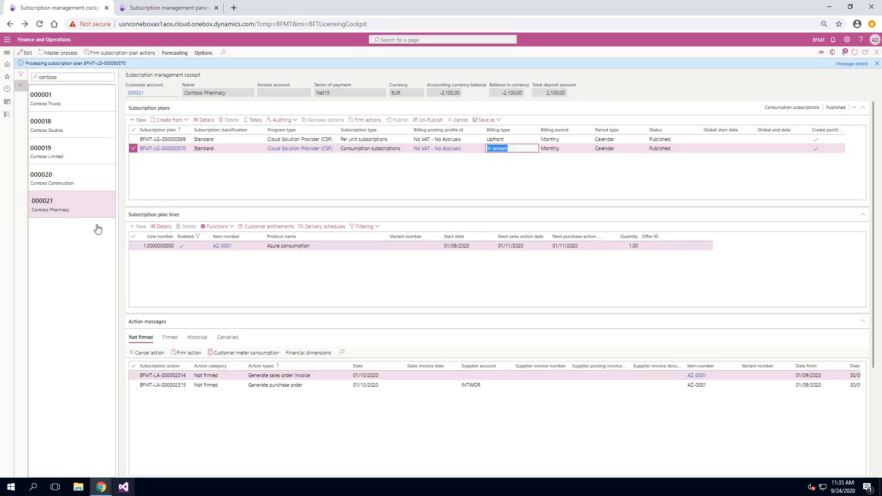
Set the sales order invoice action's gross amount to 305.50, clear its Is estimate flag and confirm the invoice value
click(25, 52)
scroll(670, 417, right, 6)
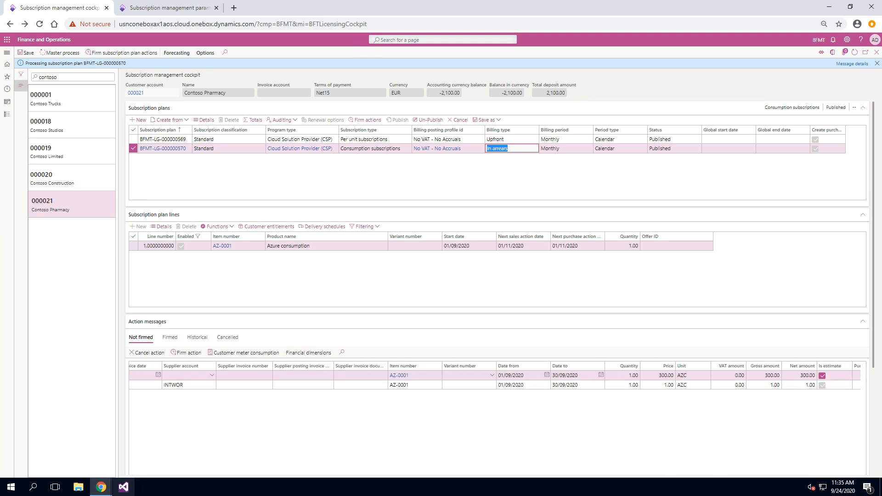
click(802, 376)
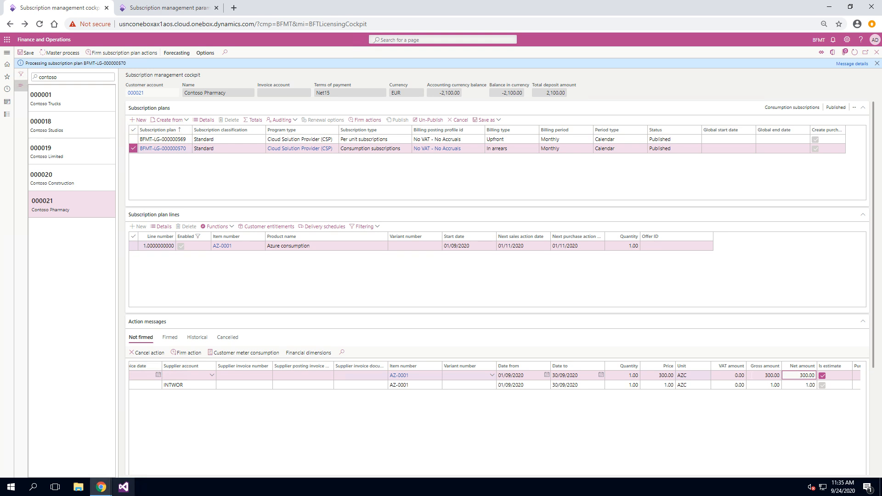
drag(752, 375, 780, 376)
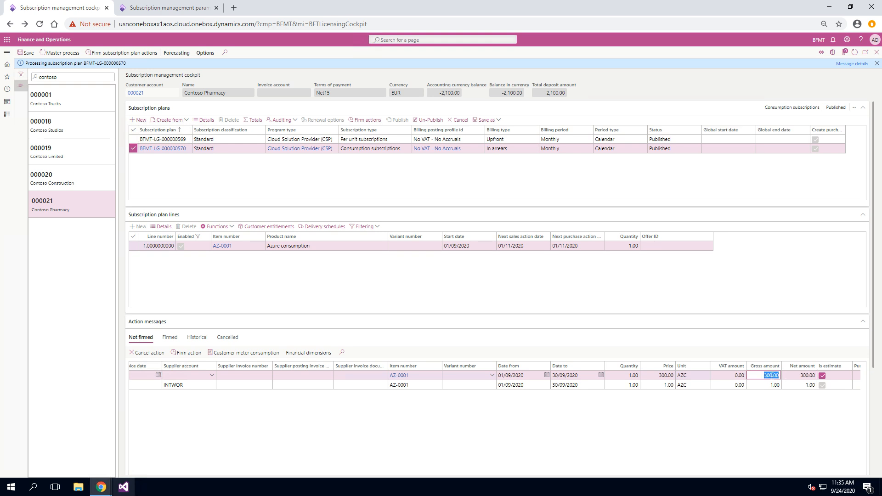
text(305.5)
click(822, 375)
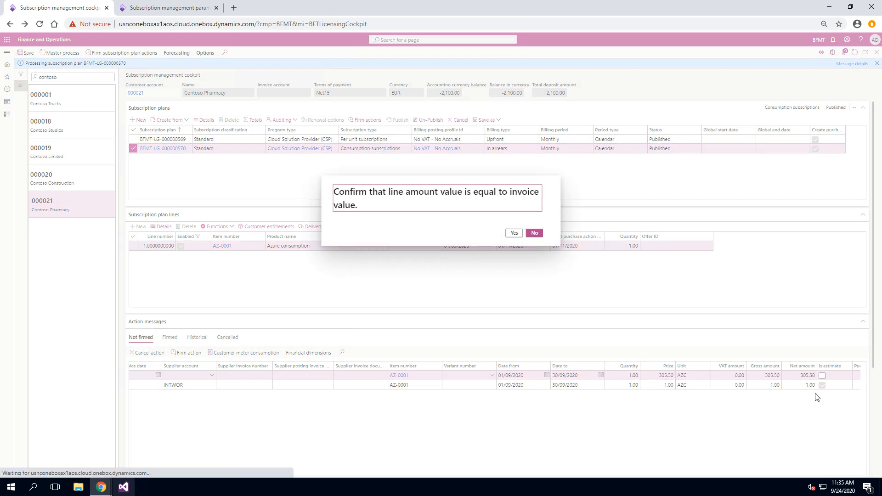
click(513, 233)
Firm the Generate sales order invoice action for AZ-0001 and open the list of firmed actions
scroll(155, 410, left, 6)
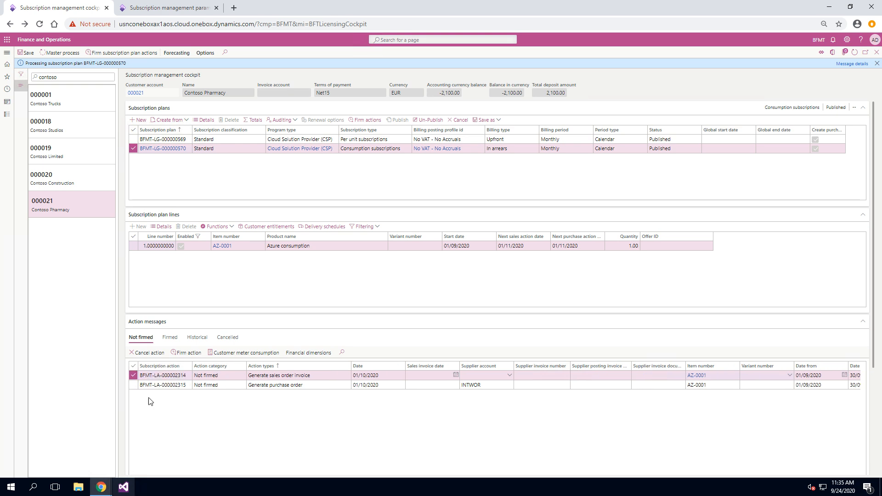
click(190, 357)
click(843, 464)
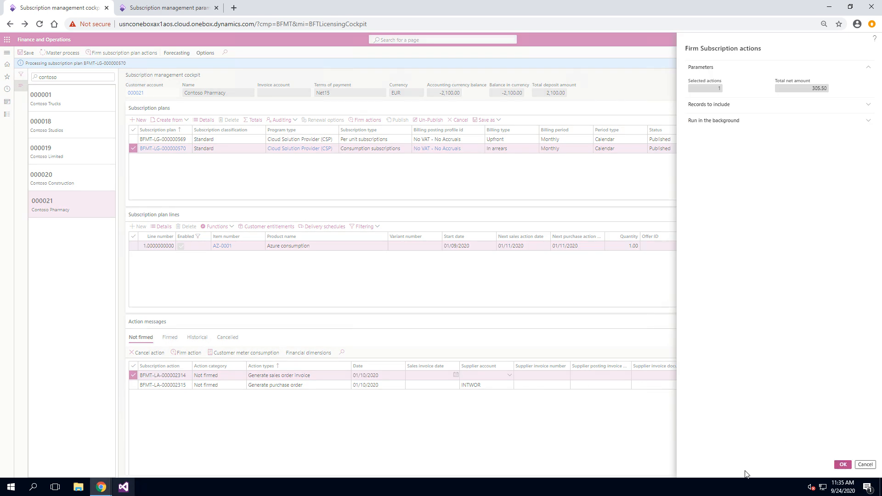
click(169, 338)
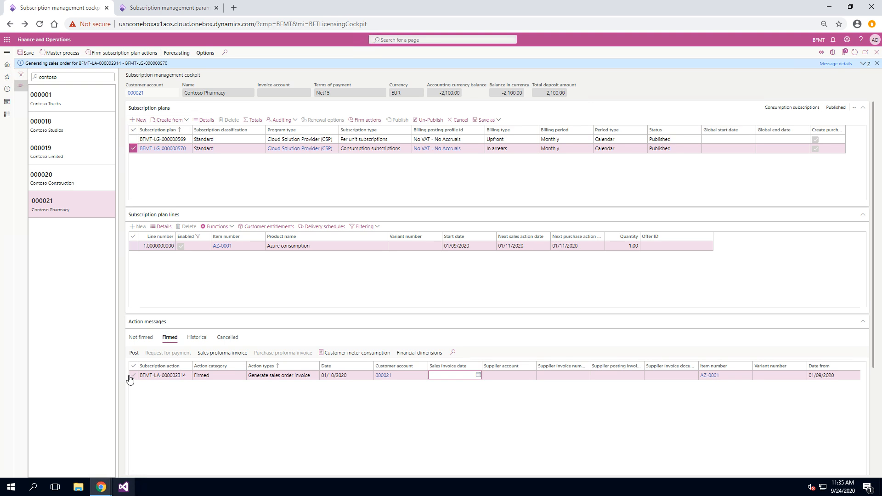
Check the period and price of the firmed Generate sales order invoice action for AZ-0001, then post it and dismiss the notification
click(132, 378)
scroll(592, 402, right, 2)
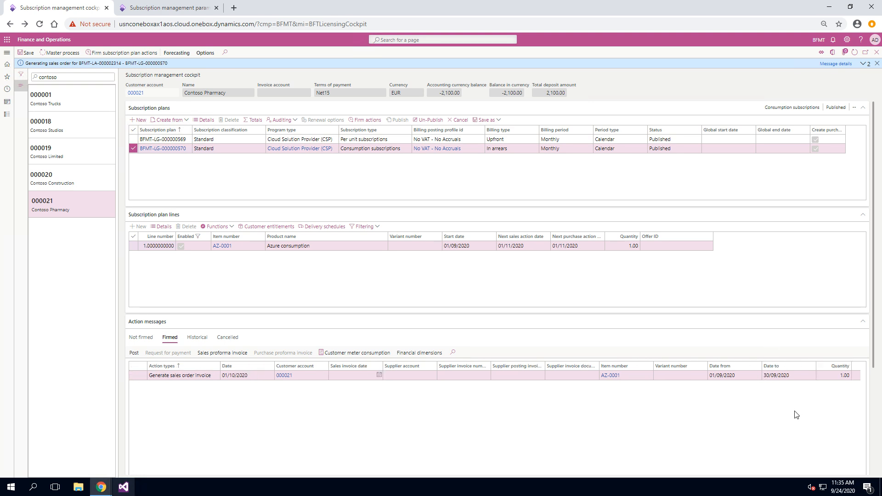
scroll(797, 413, right, 2)
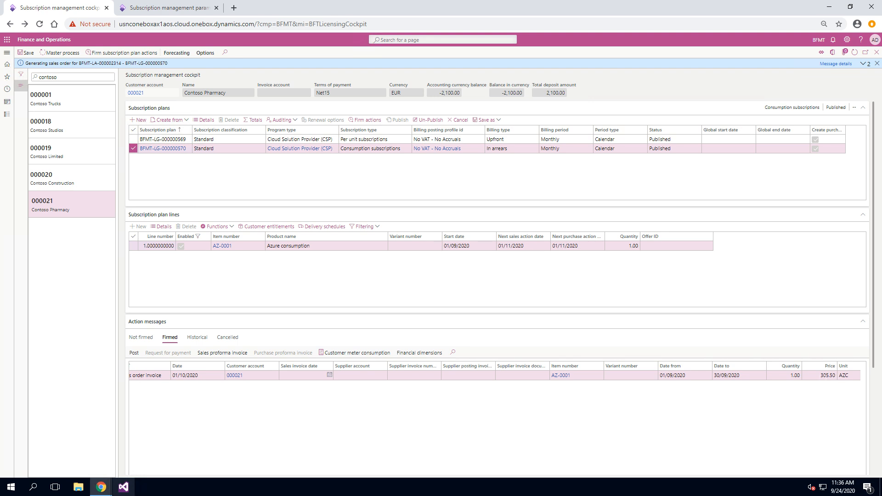
scroll(154, 434, left, 4)
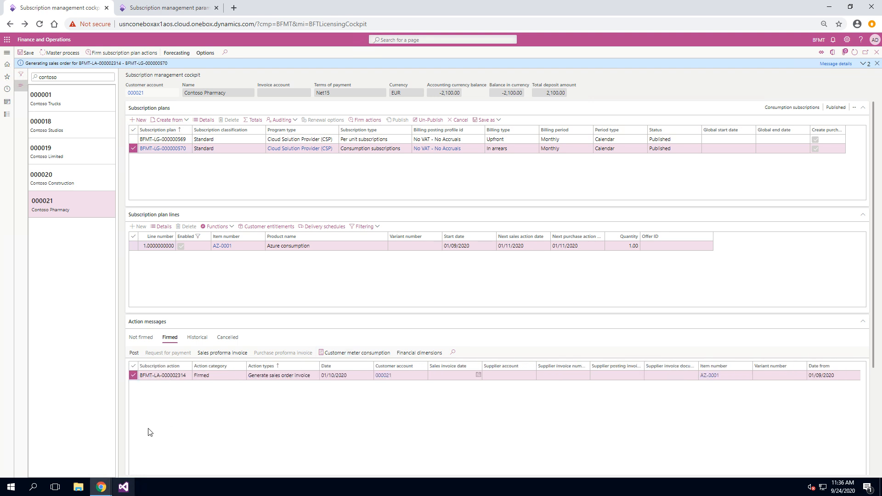
click(134, 353)
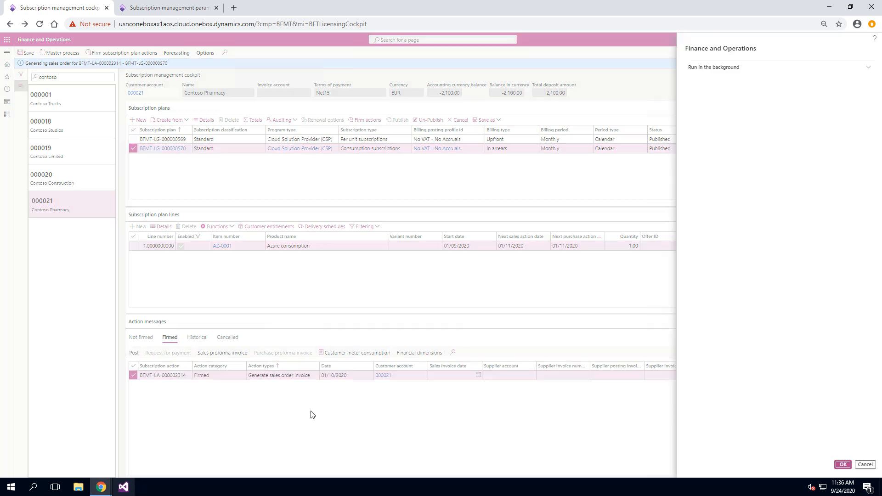
click(843, 465)
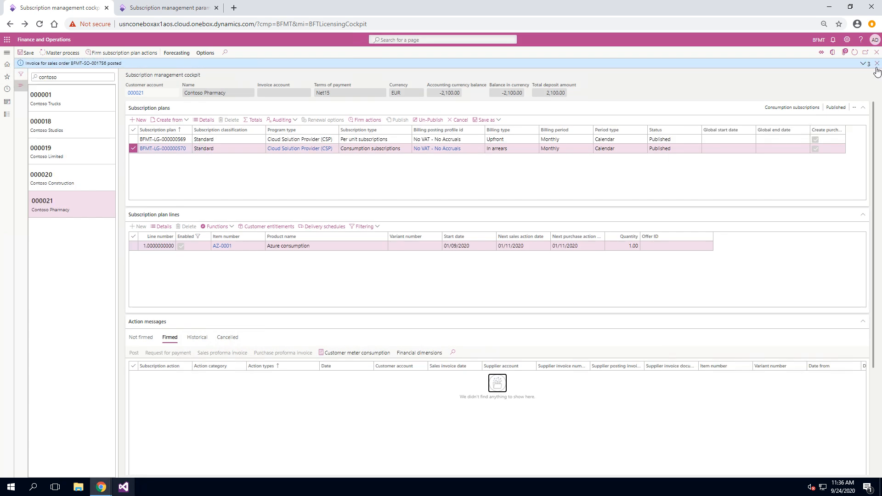
click(877, 64)
Refresh the cockpit, reselect the consumption subscription plan and compare the customer's balance in currency with the total deposit amount
click(854, 52)
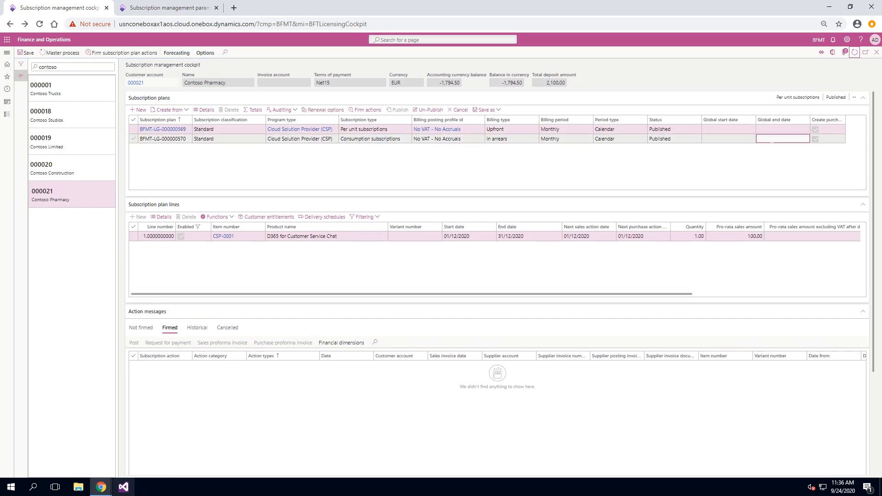
click(772, 139)
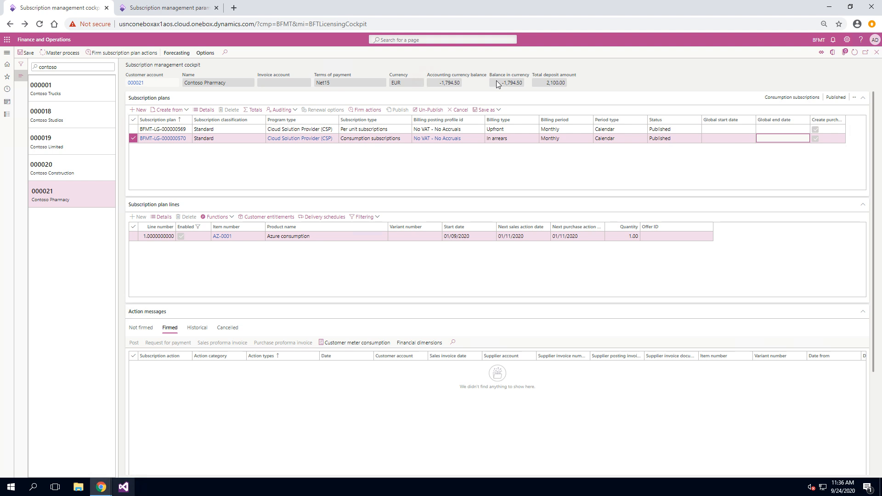
drag(499, 83, 522, 87)
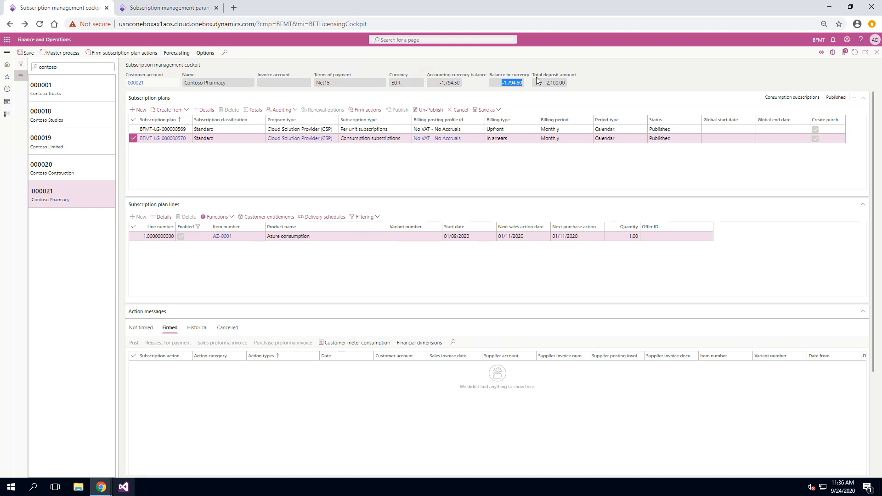
mouse_move(536, 76)
click(524, 84)
List the not firmed actions and review the deposit current value in the consumption plan's details, then close the details
click(140, 327)
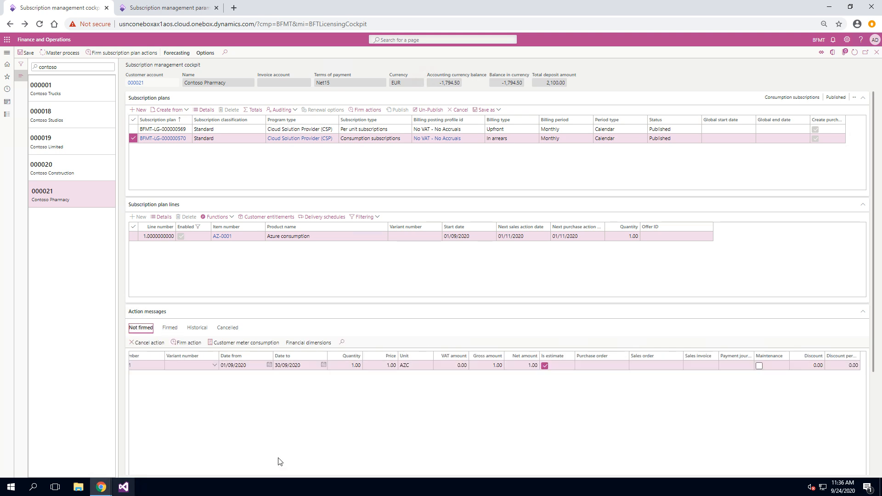
click(206, 110)
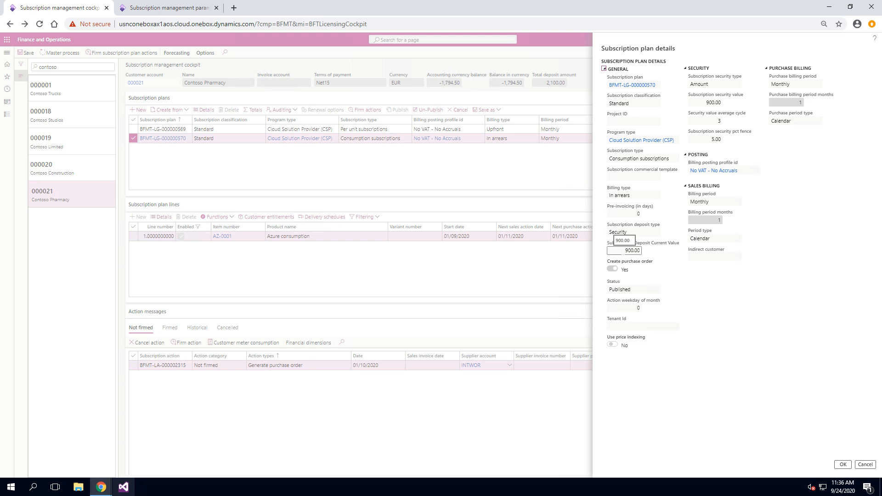
click(629, 251)
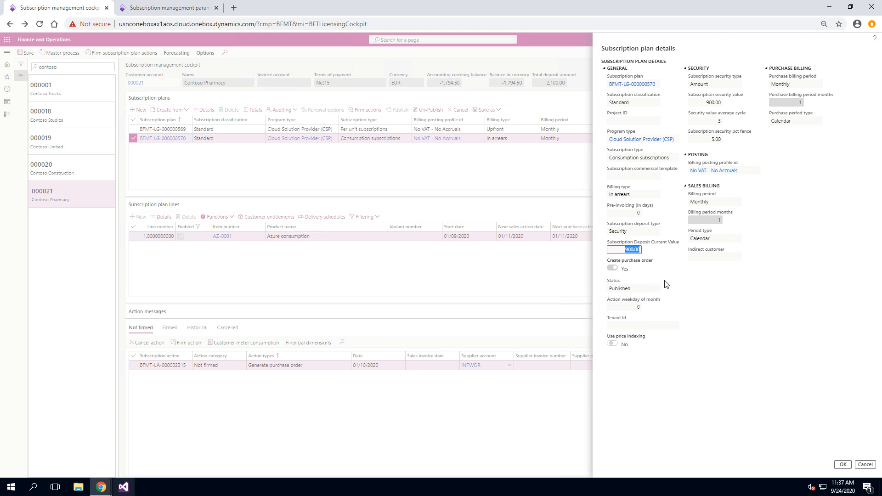
click(844, 465)
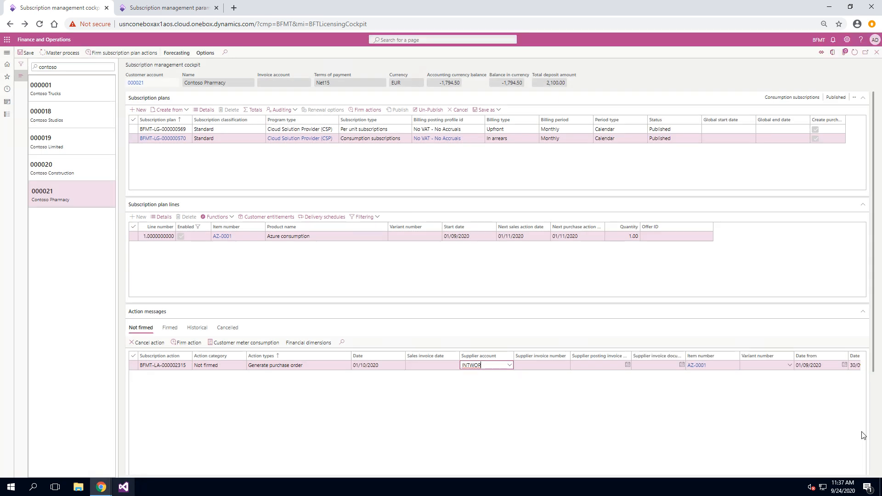